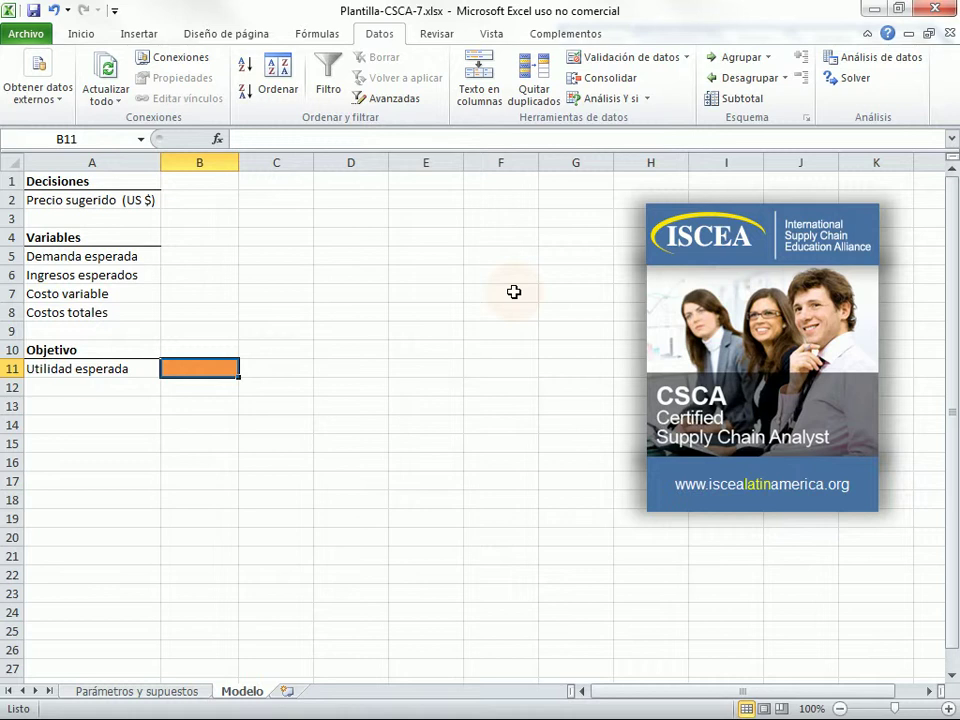
- On the Parámetros y supuestos sheet, select the unit cost, fixed cost, price, demand, elasticity and exchange rate cells
{"action": "left_click", "coordinate": [874, 9]}
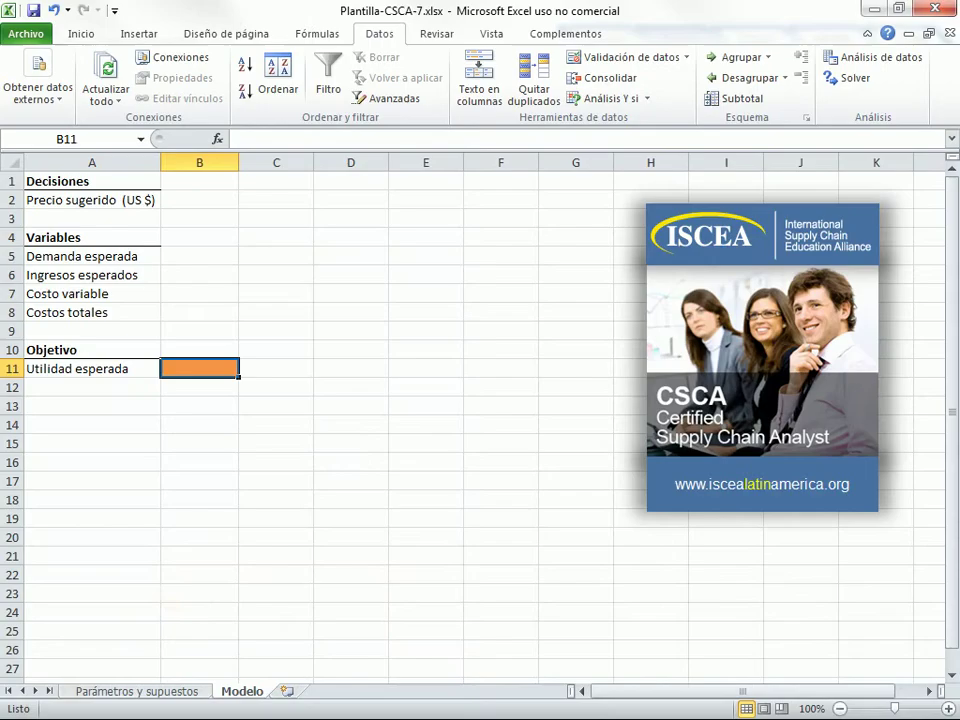
{"action": "left_click", "coordinate": [140, 697]}
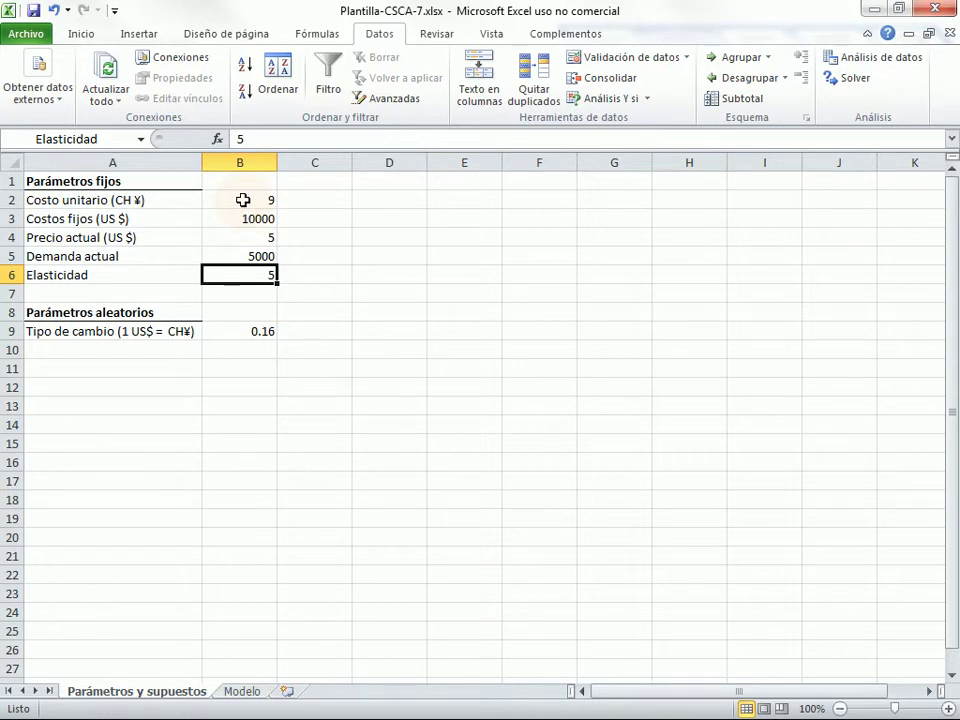
{"action": "left_click", "coordinate": [243, 200]}
{"action": "left_click", "coordinate": [246, 217]}
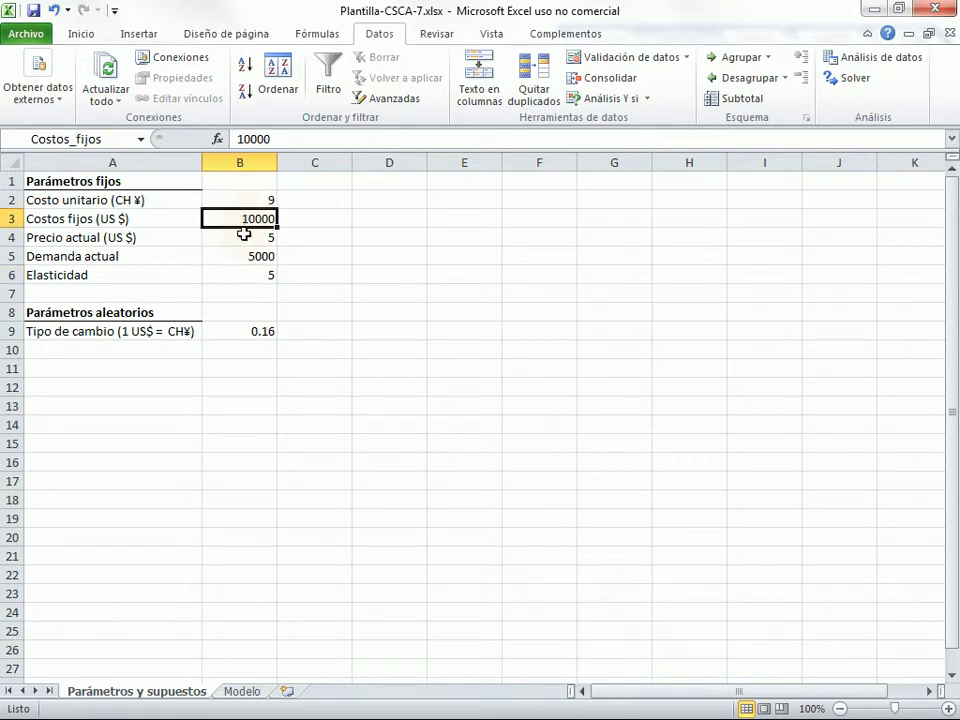
{"action": "left_click", "coordinate": [245, 238]}
{"action": "left_click", "coordinate": [248, 256]}
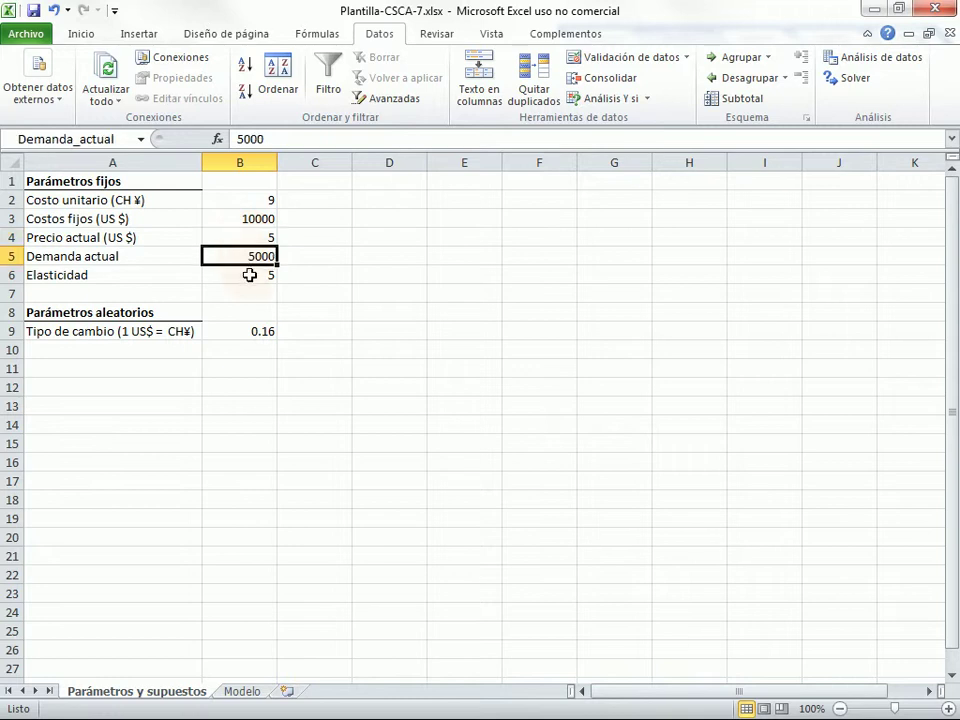
{"action": "left_click", "coordinate": [249, 274]}
{"action": "left_click", "coordinate": [251, 335]}
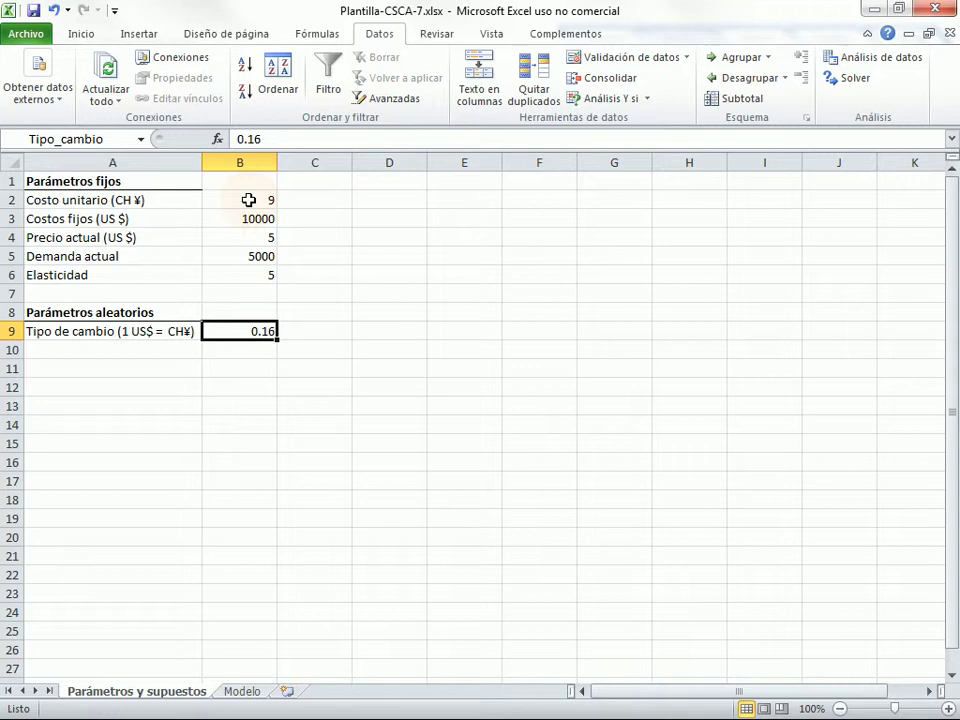
- Check each parameter's name: Costo_unit_yuan, Costos_fijos, Precio_actual, Demanda_actual, Elasticidad, Tipo_cambio
{"action": "left_click", "coordinate": [248, 200]}
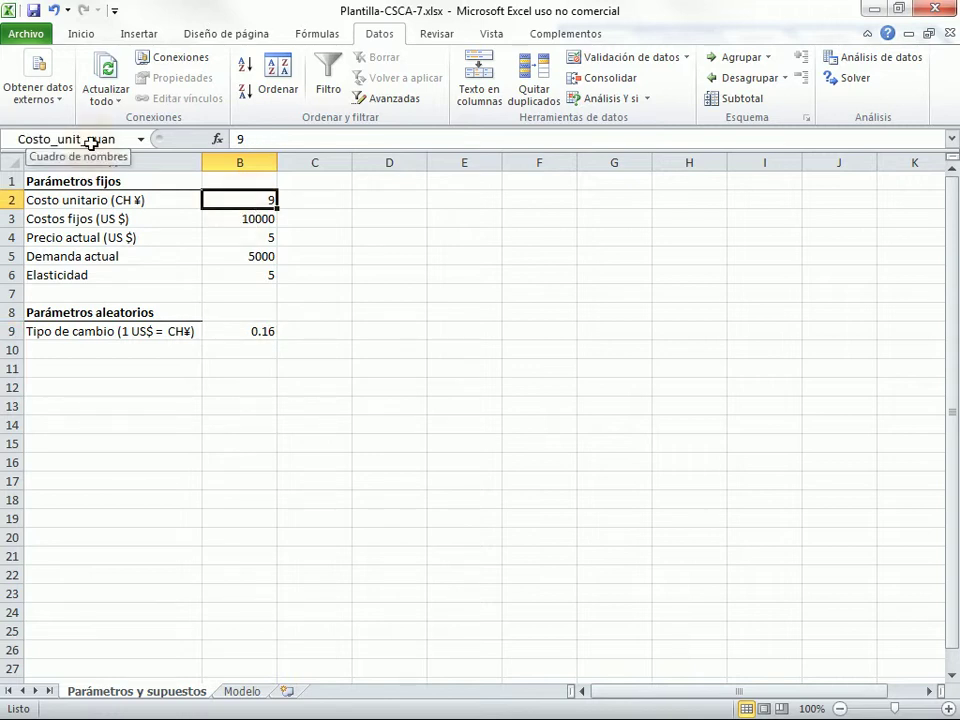
{"action": "left_click", "coordinate": [238, 218]}
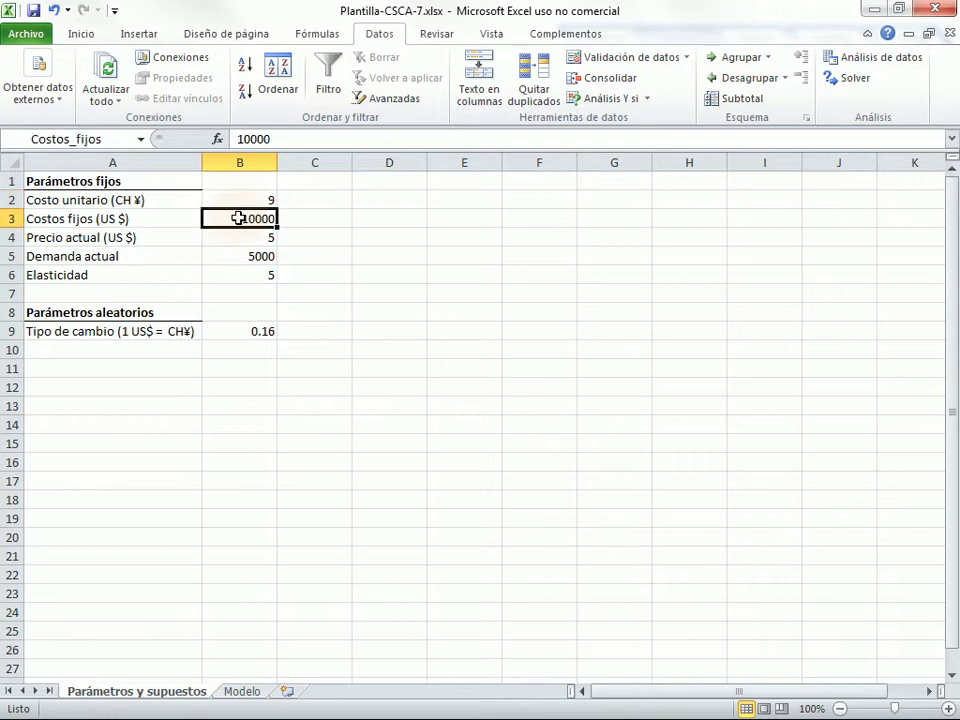
{"action": "left_click", "coordinate": [243, 239]}
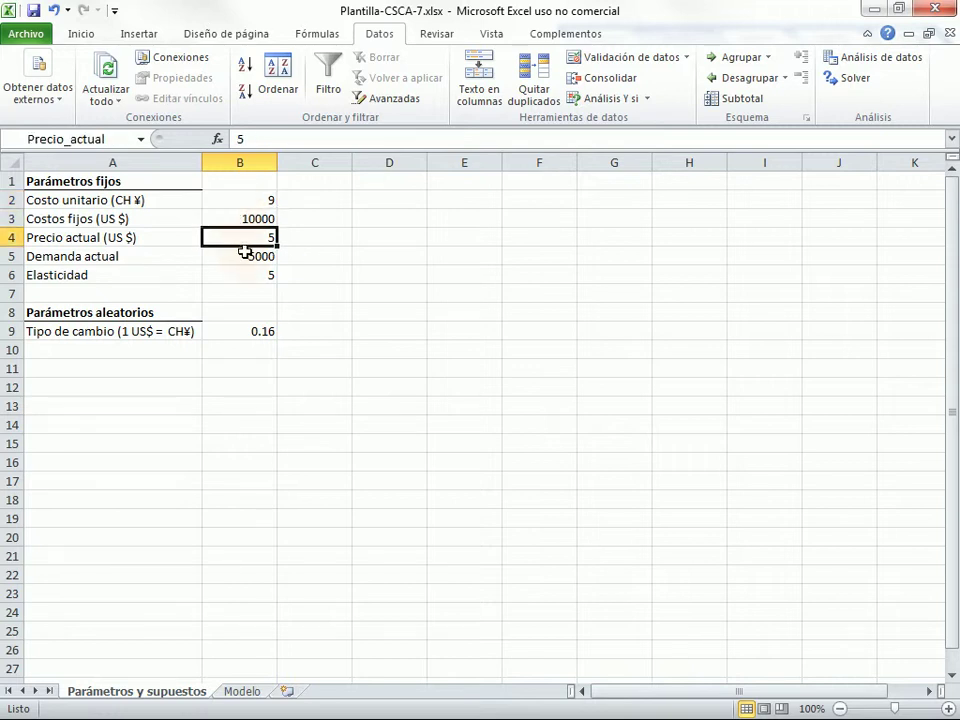
{"action": "left_click", "coordinate": [247, 256]}
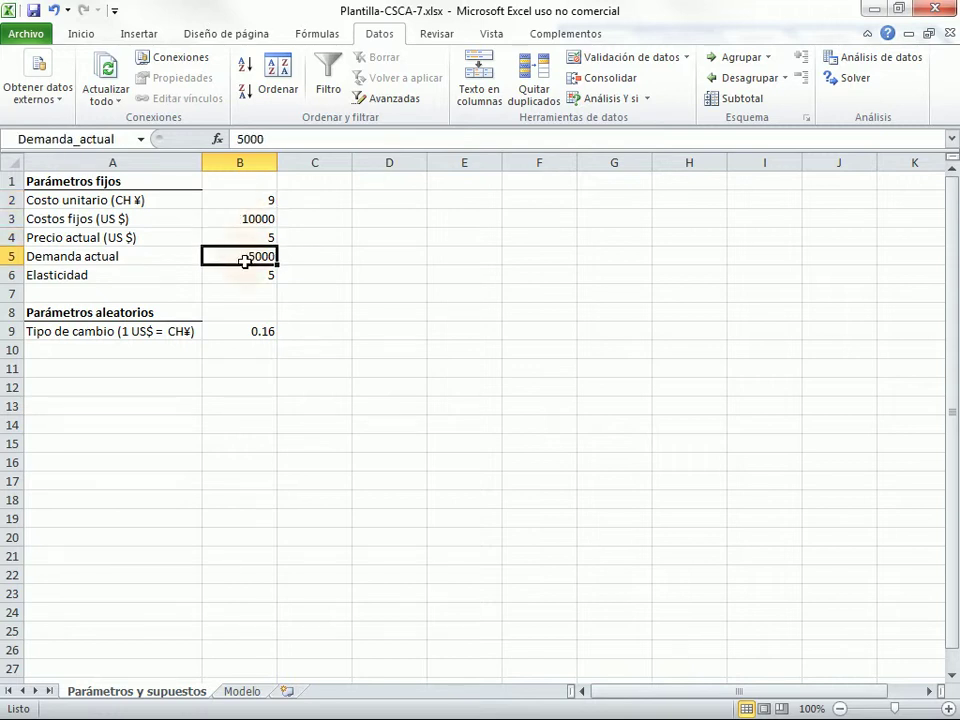
{"action": "left_click", "coordinate": [246, 273]}
{"action": "left_click", "coordinate": [249, 331]}
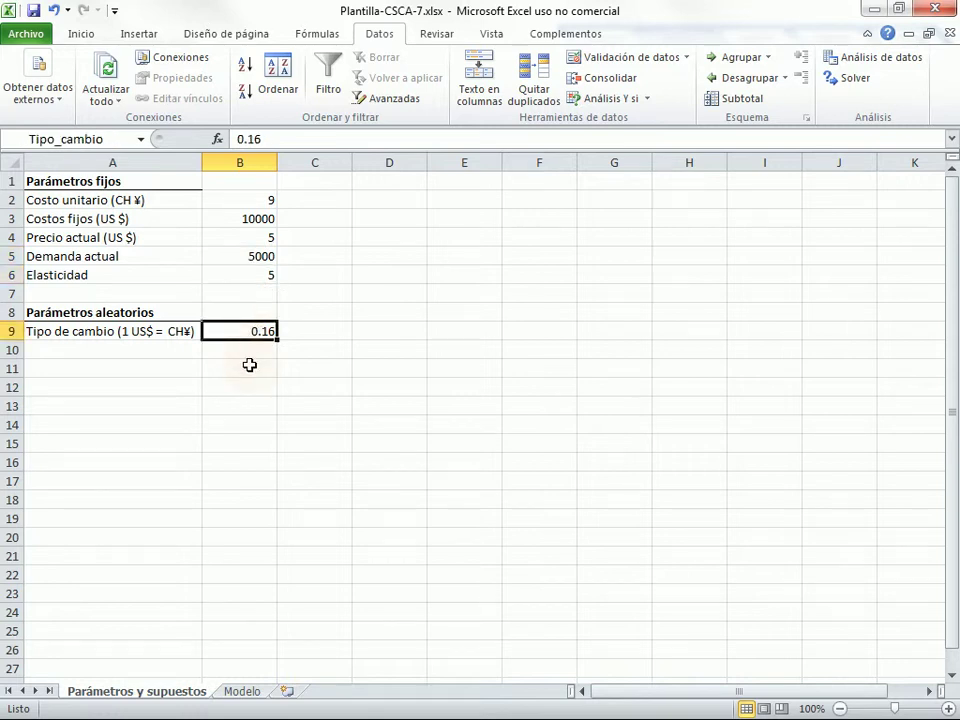
- On the Modelo sheet, enter 3 as the suggested price in B2
{"action": "left_click", "coordinate": [243, 692]}
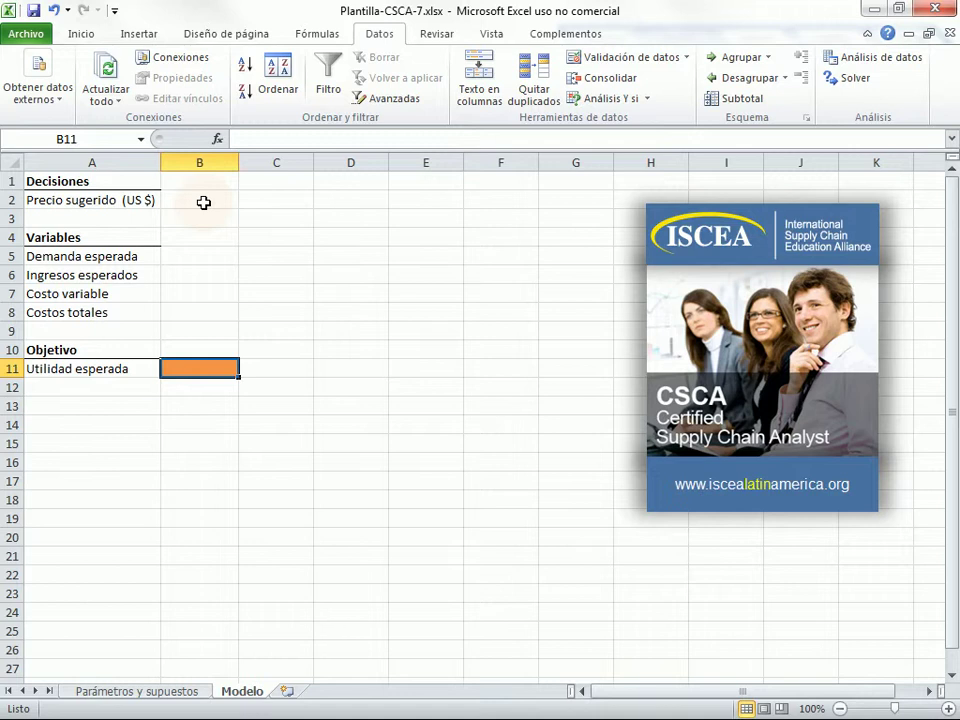
{"action": "left_click", "coordinate": [203, 202]}
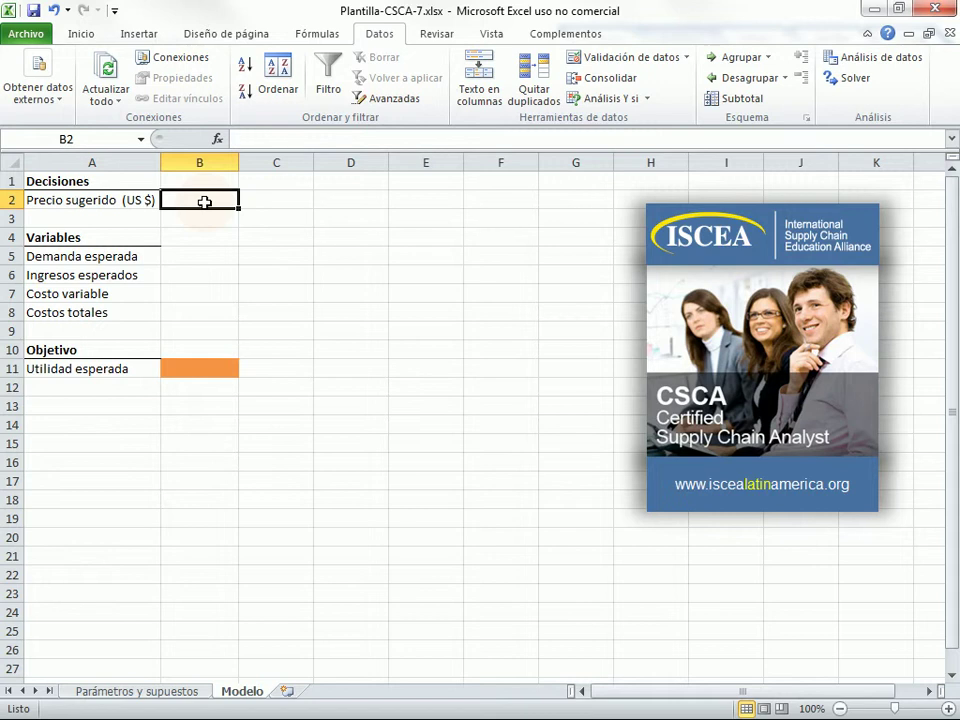
{"action": "type", "text": "3"}
{"action": "key", "text": "Return"}
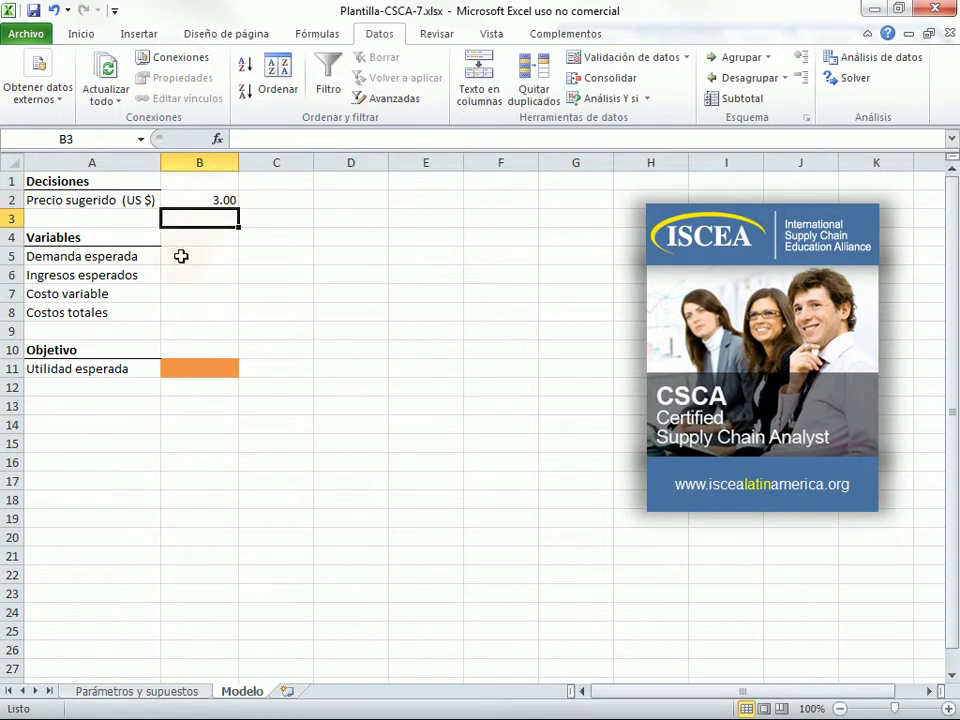
- Enter =Demanda_actual*Elasticidad*((Precio_actual-B2)/Precio_actual)+Demanda_actual in B5, giving 15000.00
{"action": "left_click", "coordinate": [181, 258]}
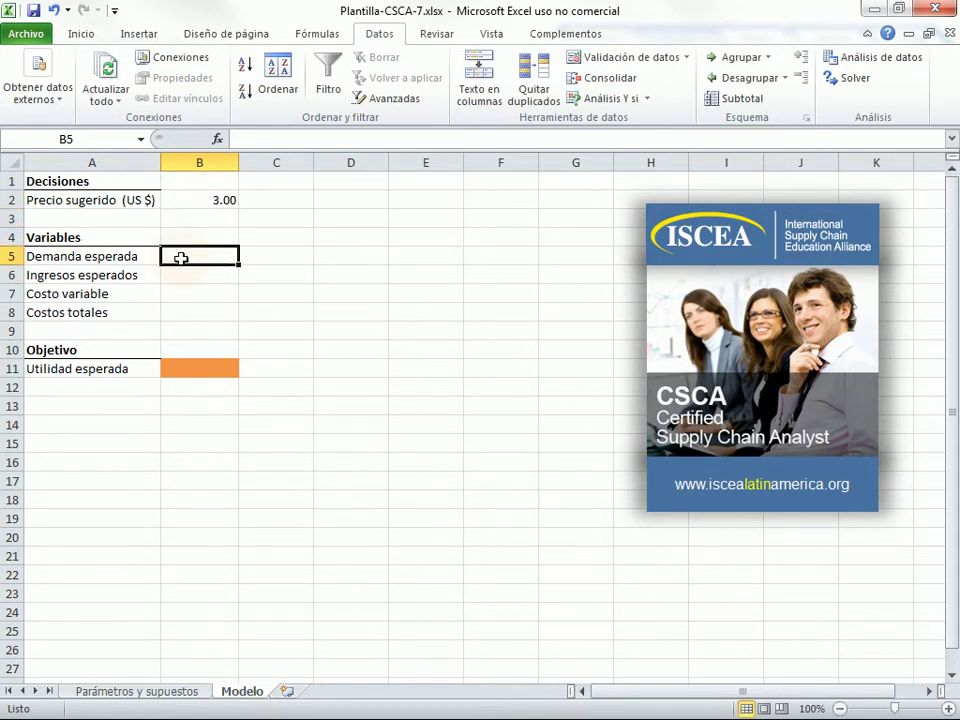
{"action": "type", "text": "="}
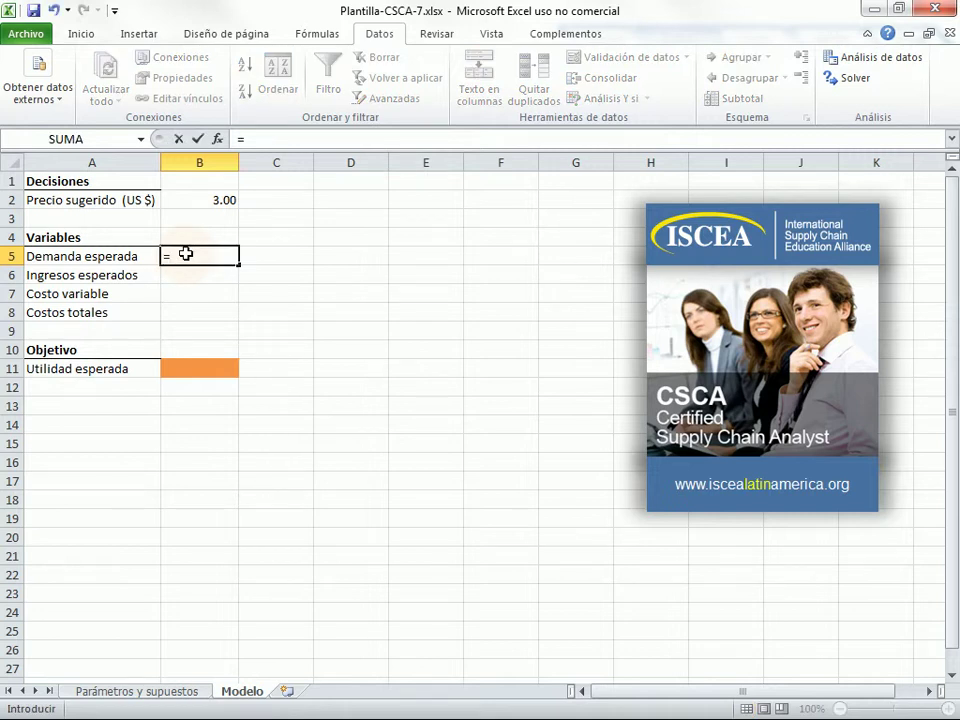
{"action": "type", "text": "De"}
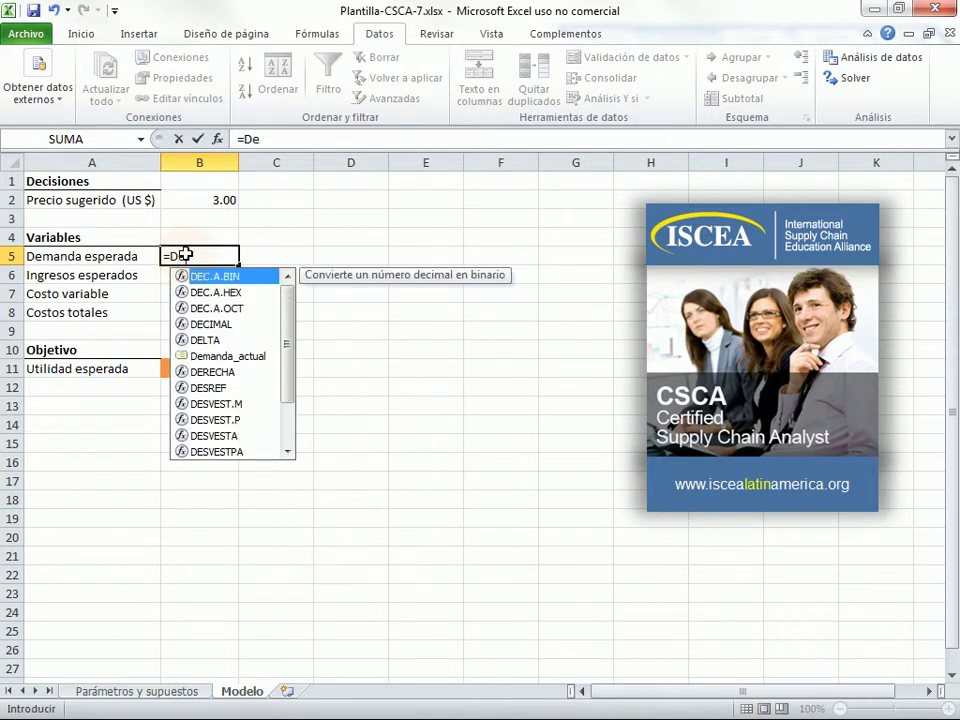
{"action": "type", "text": "manda"}
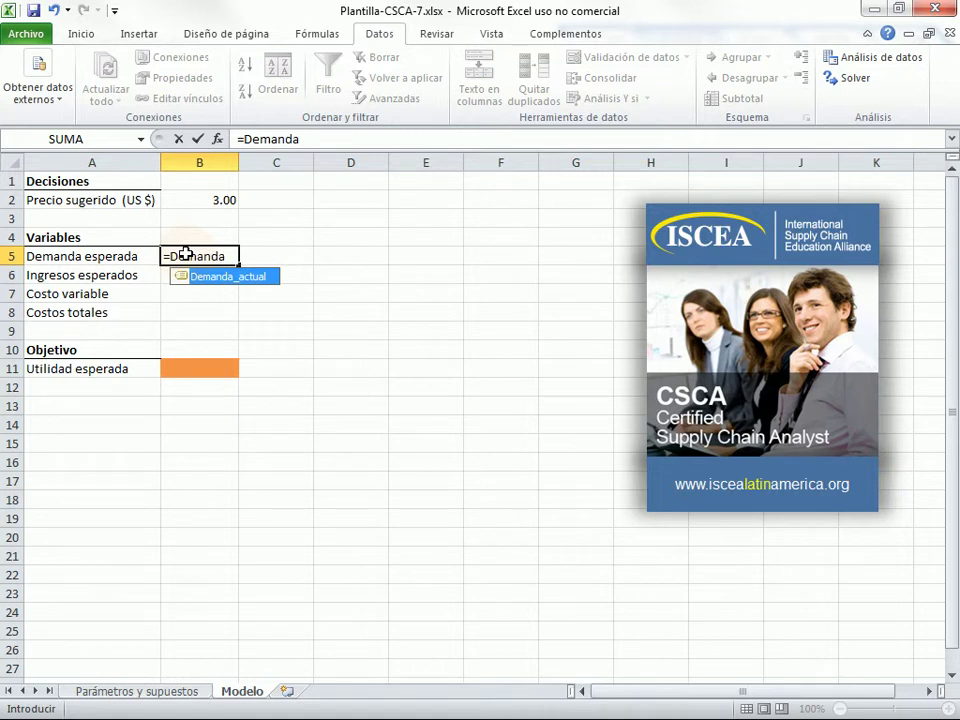
{"action": "type", "text": "_"}
{"action": "double_click", "coordinate": [229, 285]}
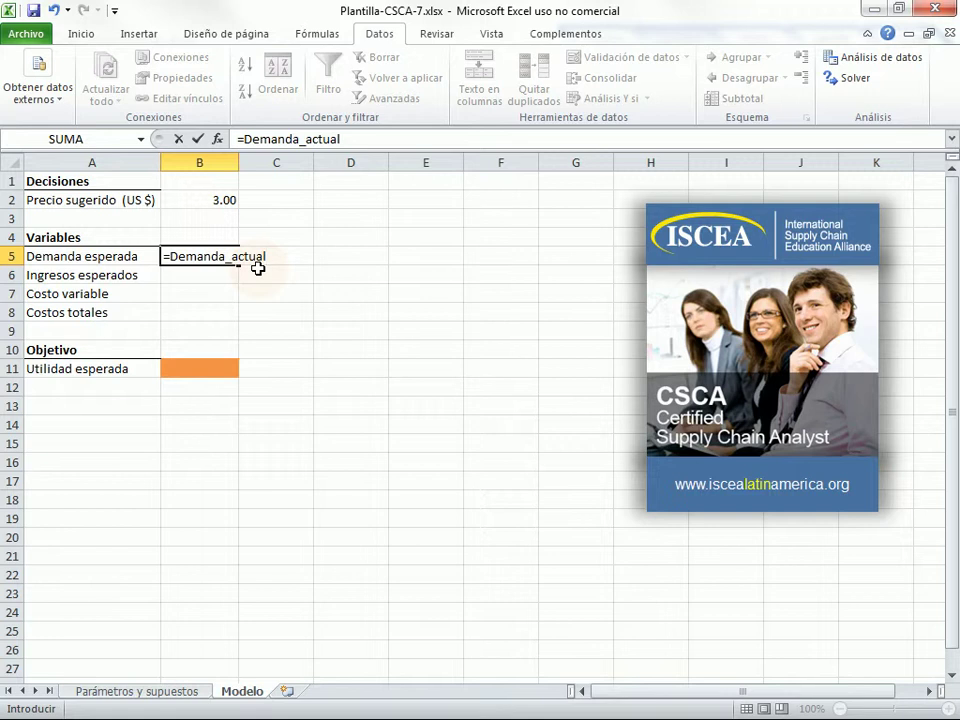
{"action": "type", "text": "*"}
{"action": "type", "text": "Elastic"}
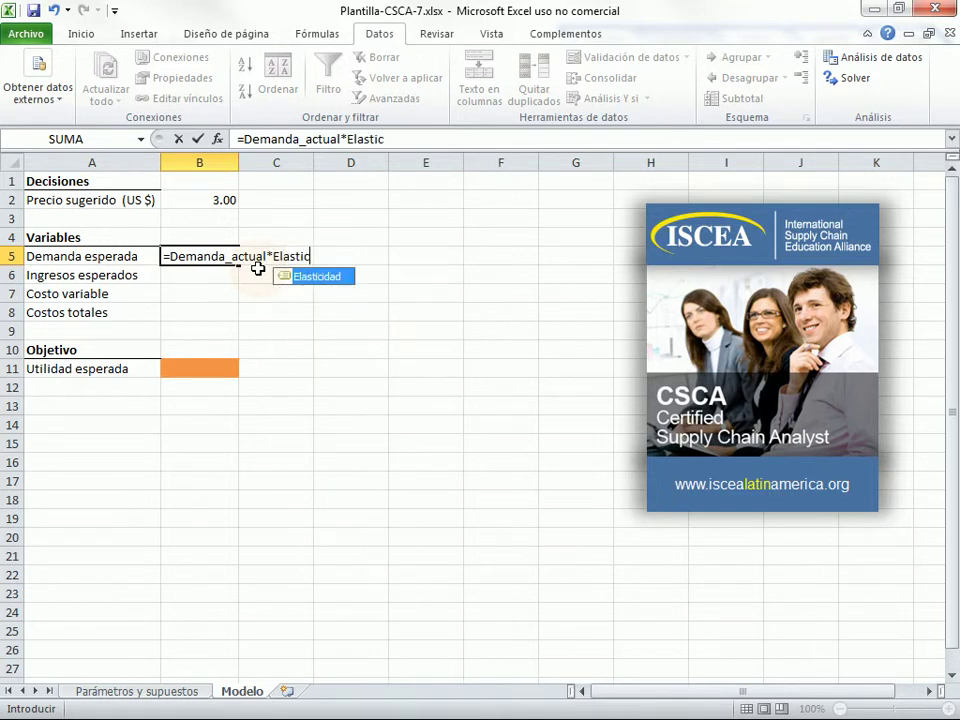
{"action": "type", "text": "idad"}
{"action": "type", "text": "*"}
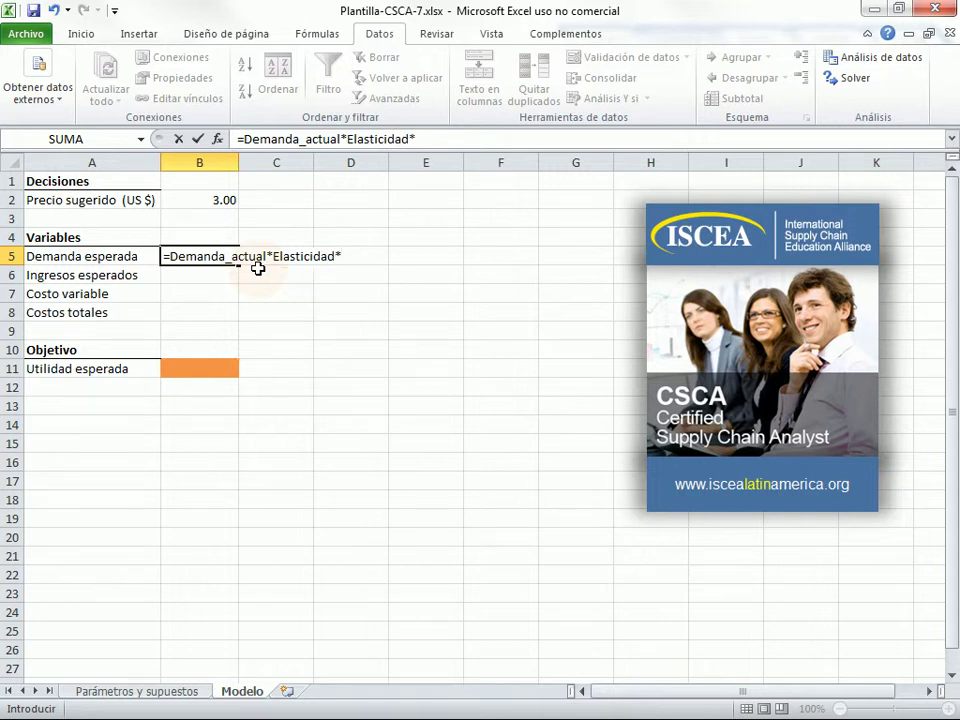
{"action": "type", "text": "((Prec"}
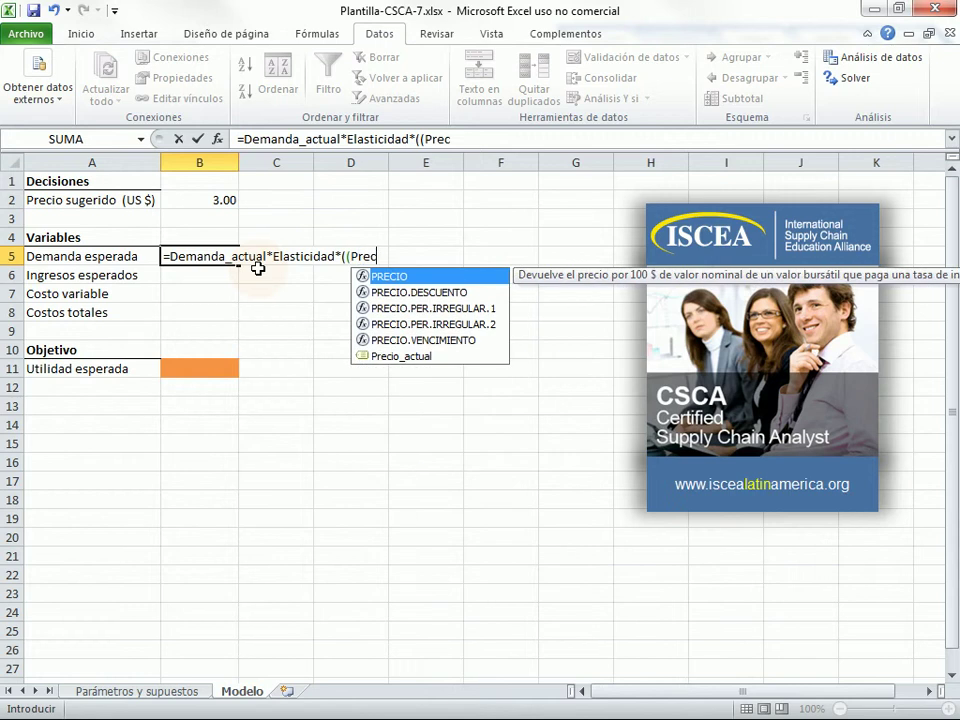
{"action": "type", "text": "io_"}
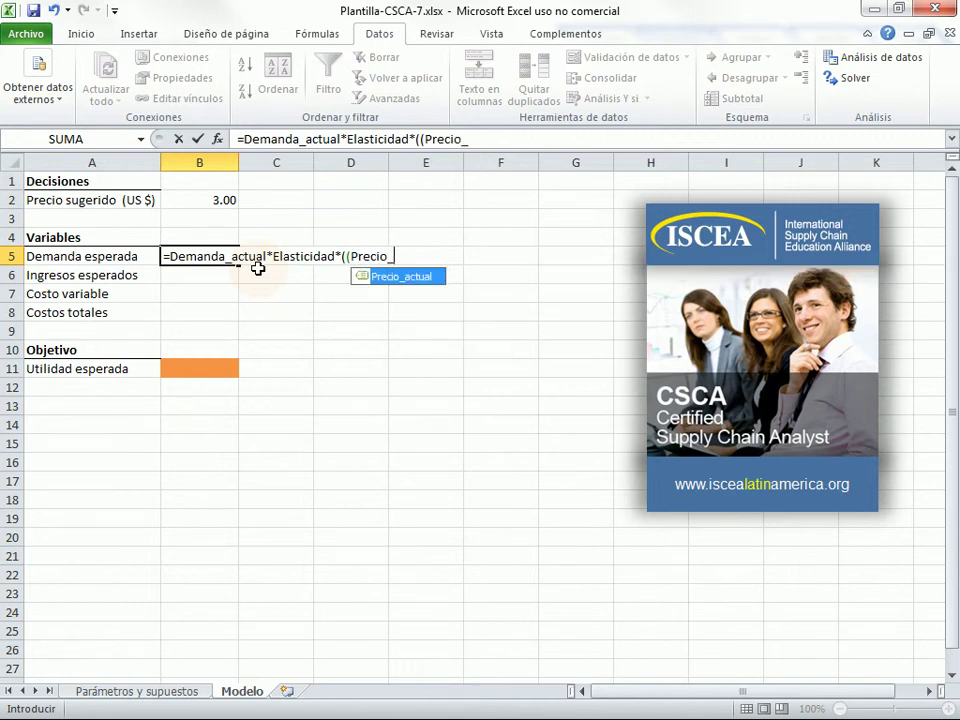
{"action": "type", "text": "actual"}
{"action": "type", "text": "-"}
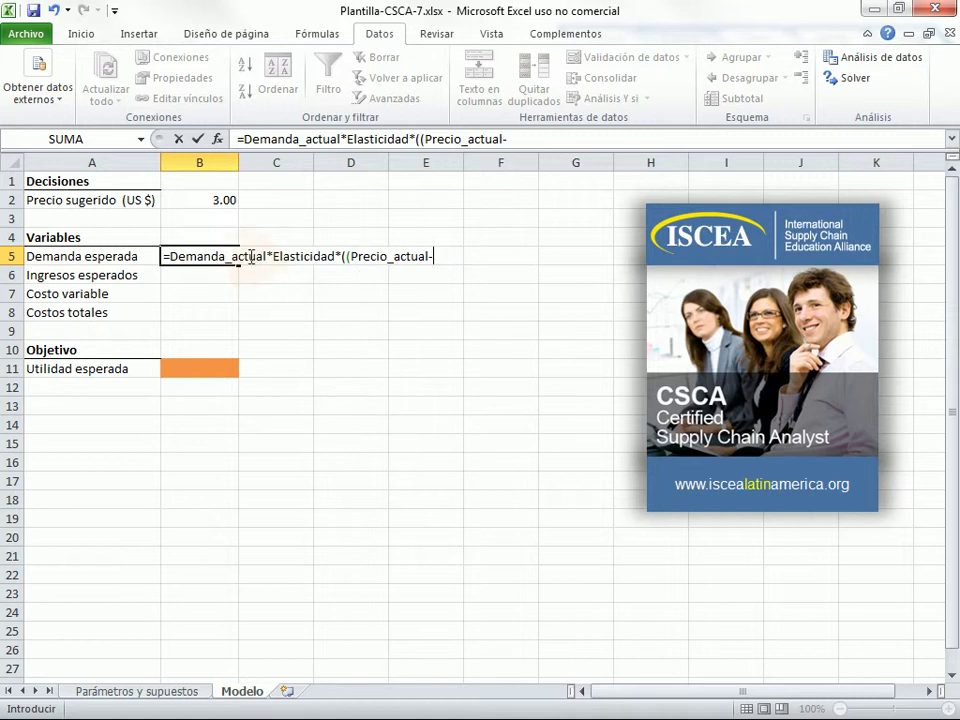
{"action": "left_click", "coordinate": [215, 199]}
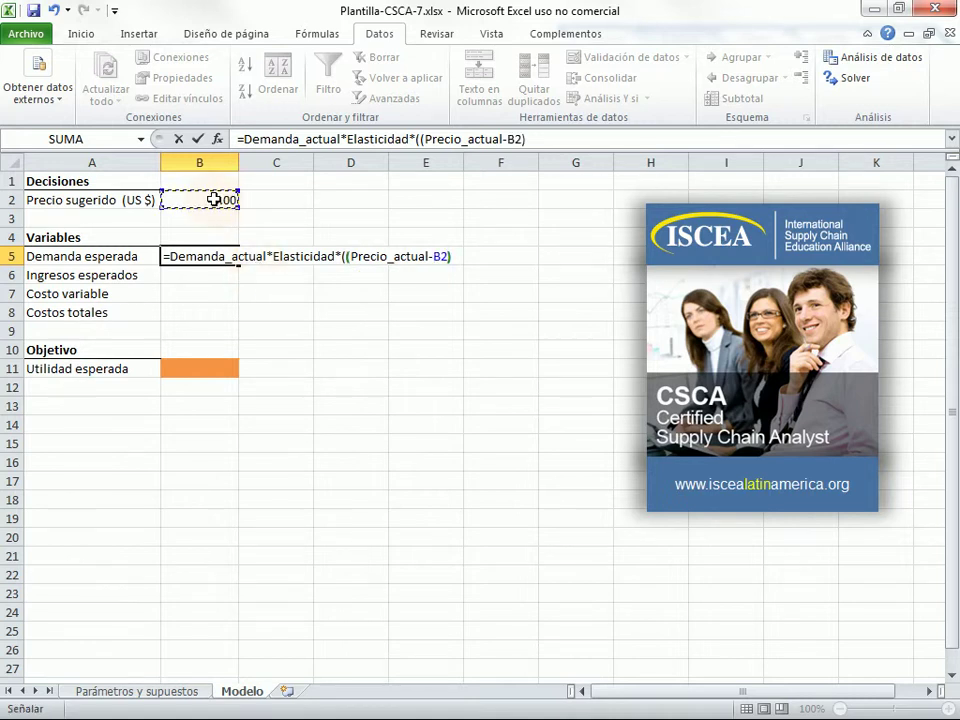
{"action": "type", "text": ")/Preci"}
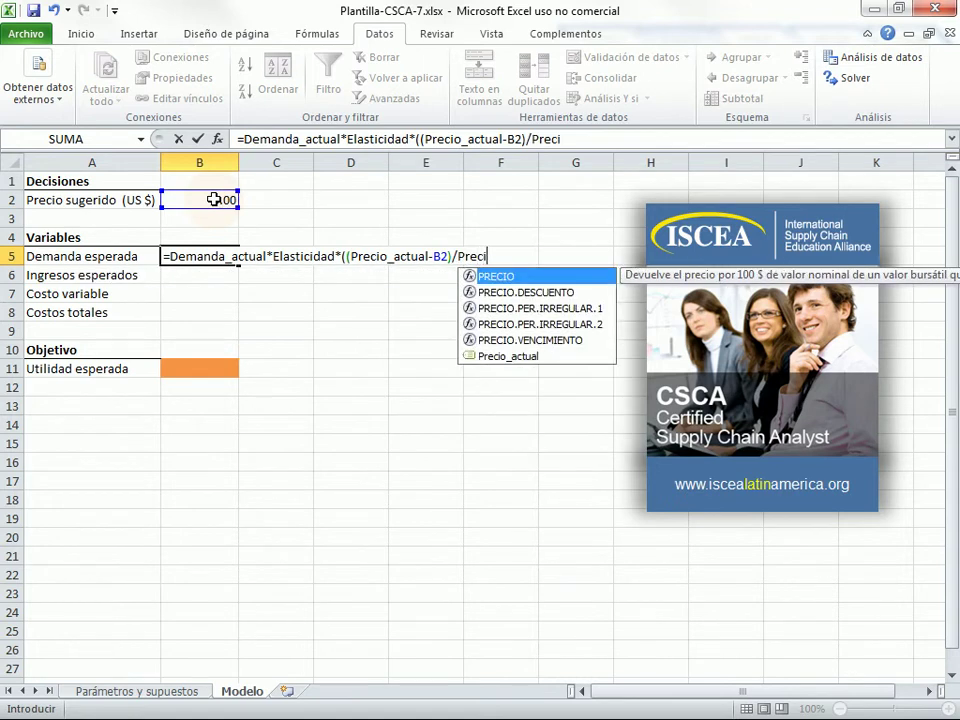
{"action": "type", "text": "op"}
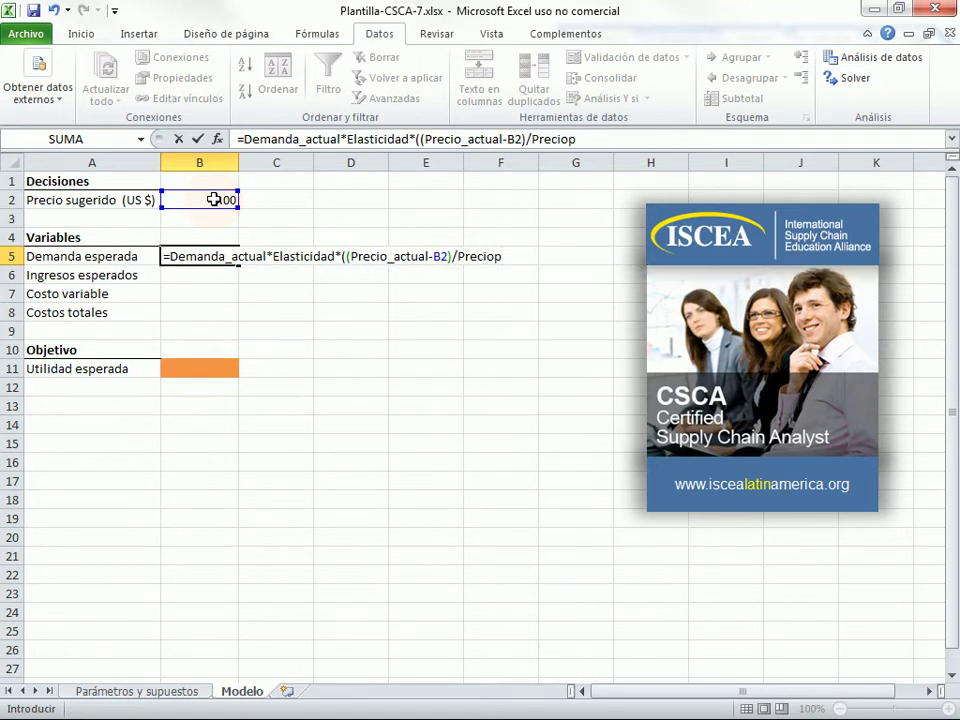
{"action": "key", "text": "BackSpace"}
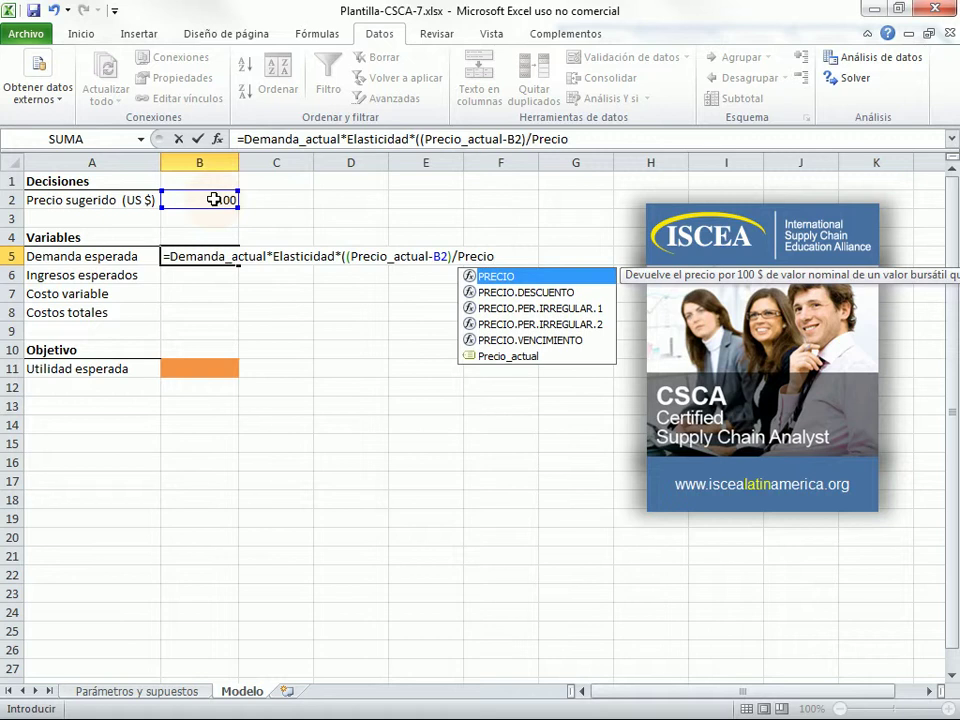
{"action": "type", "text": "_actual"}
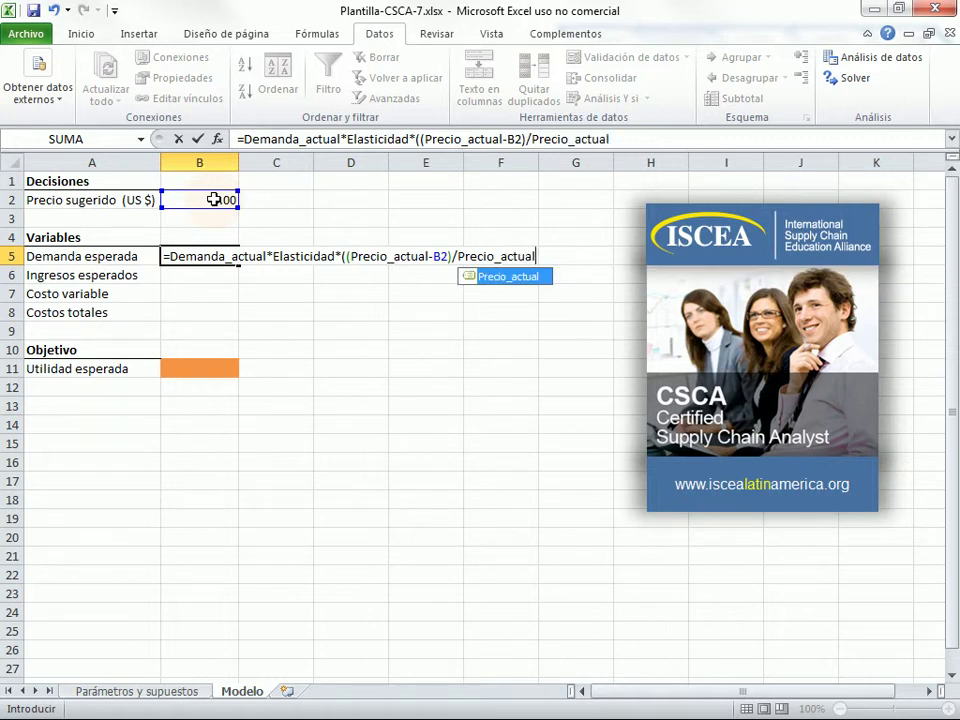
{"action": "type", "text": ")"}
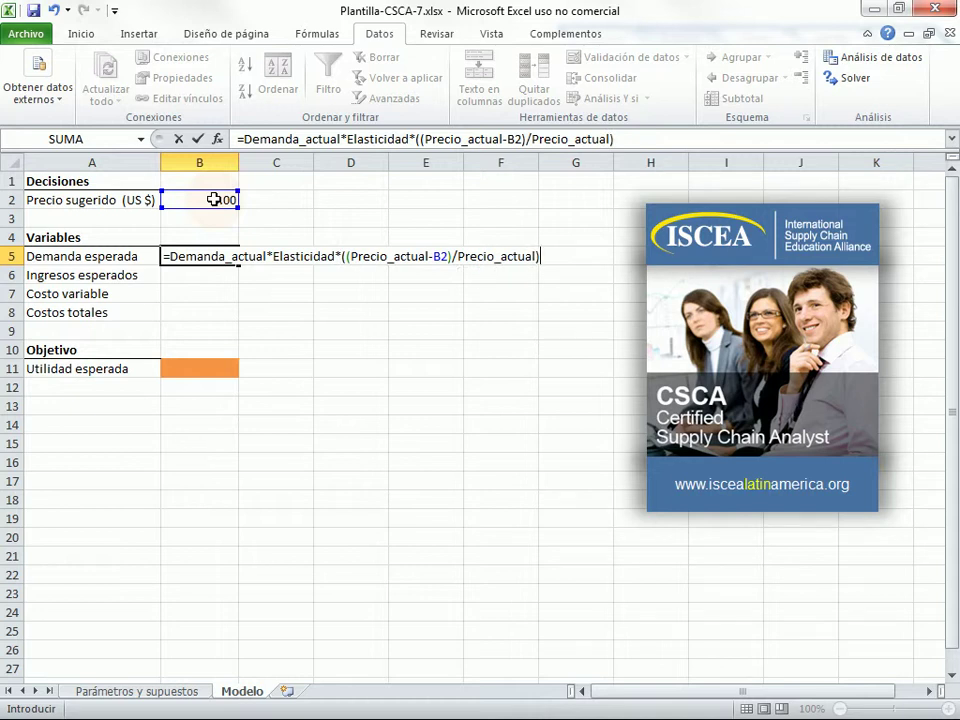
{"action": "type", "text": "+D"}
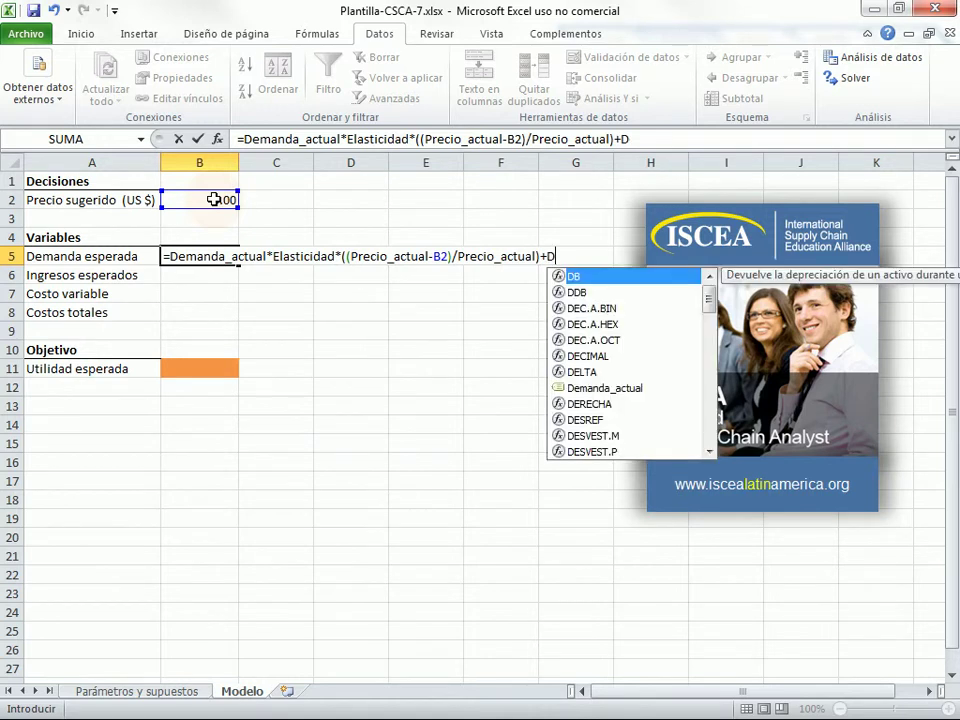
{"action": "type", "text": "emanda_"}
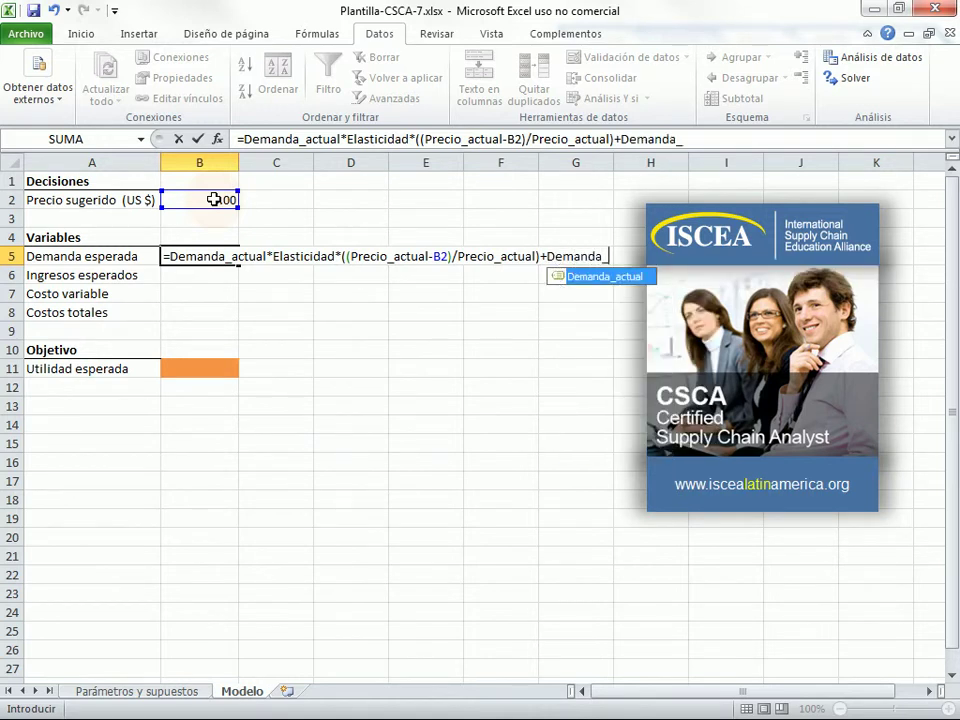
{"action": "type", "text": "actual"}
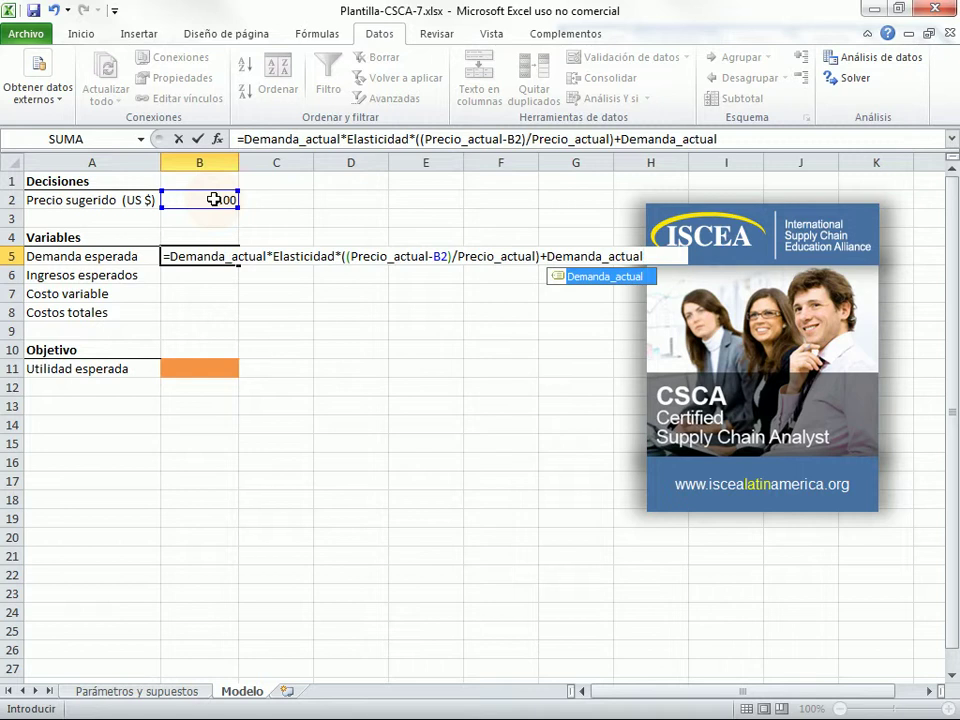
{"action": "key", "text": "Return"}
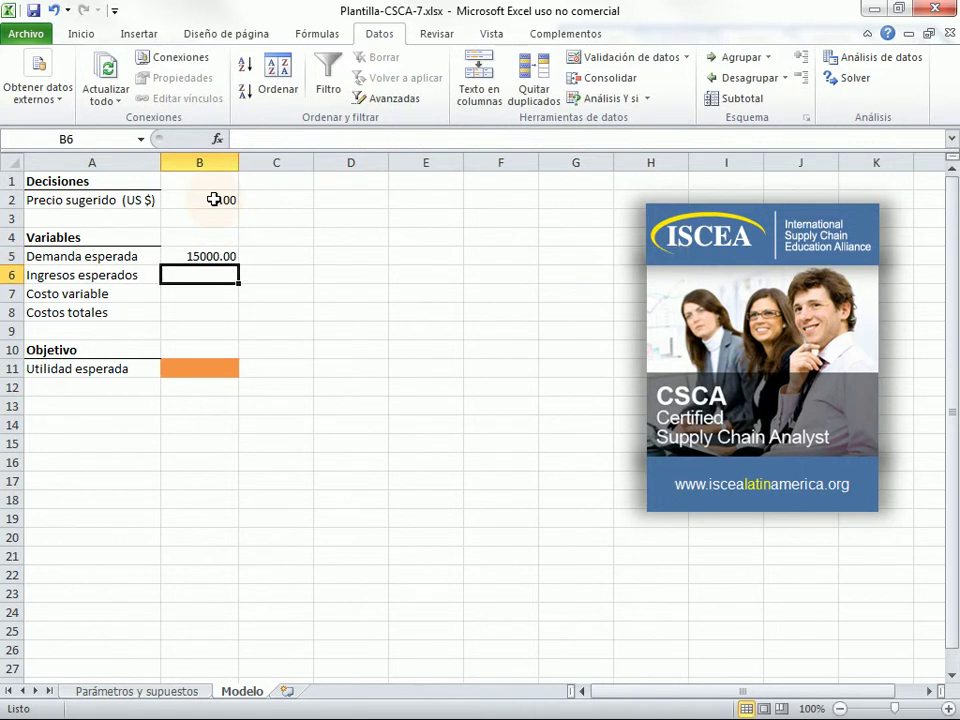
- Enter =B5*B2 in B6 so expected revenue shows 45000.00
{"action": "left_click", "coordinate": [218, 256]}
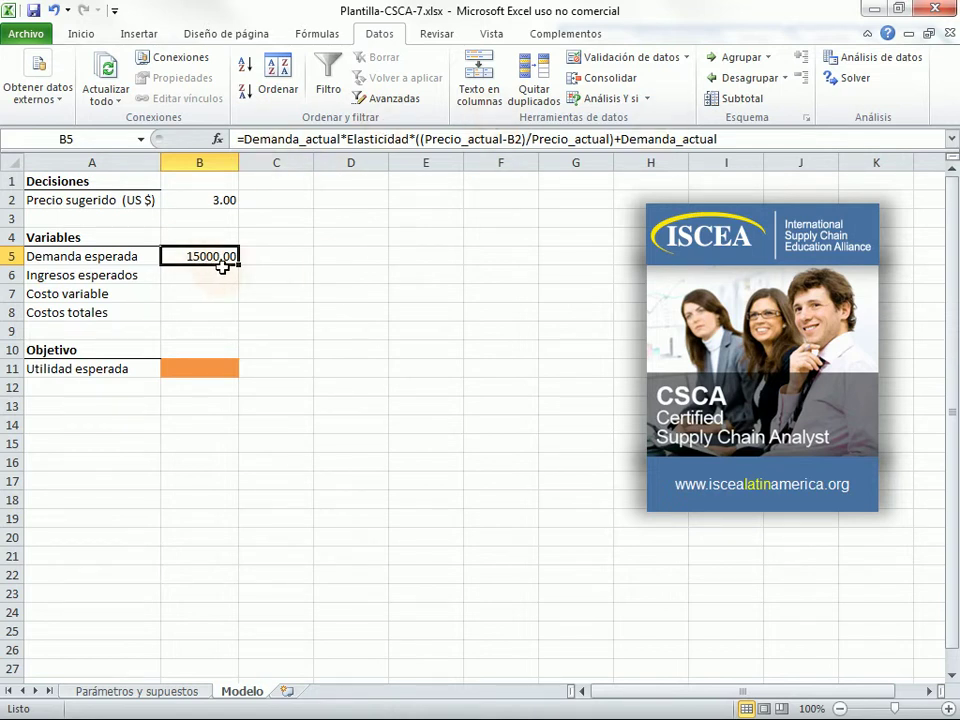
{"action": "left_click", "coordinate": [223, 203]}
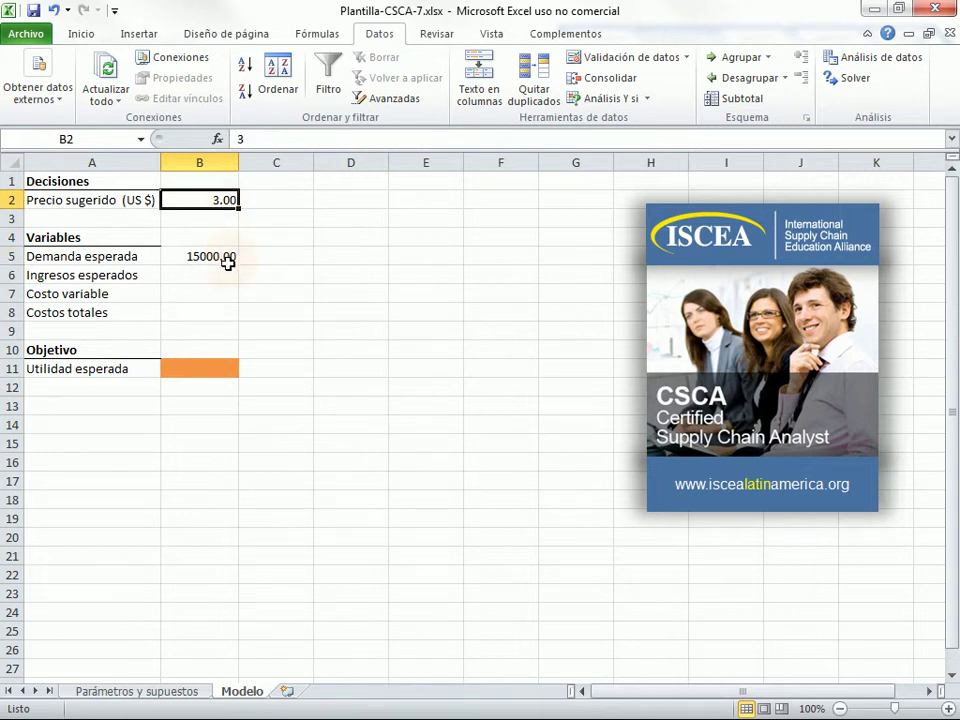
{"action": "left_click", "coordinate": [228, 259]}
{"action": "left_click", "coordinate": [223, 277]}
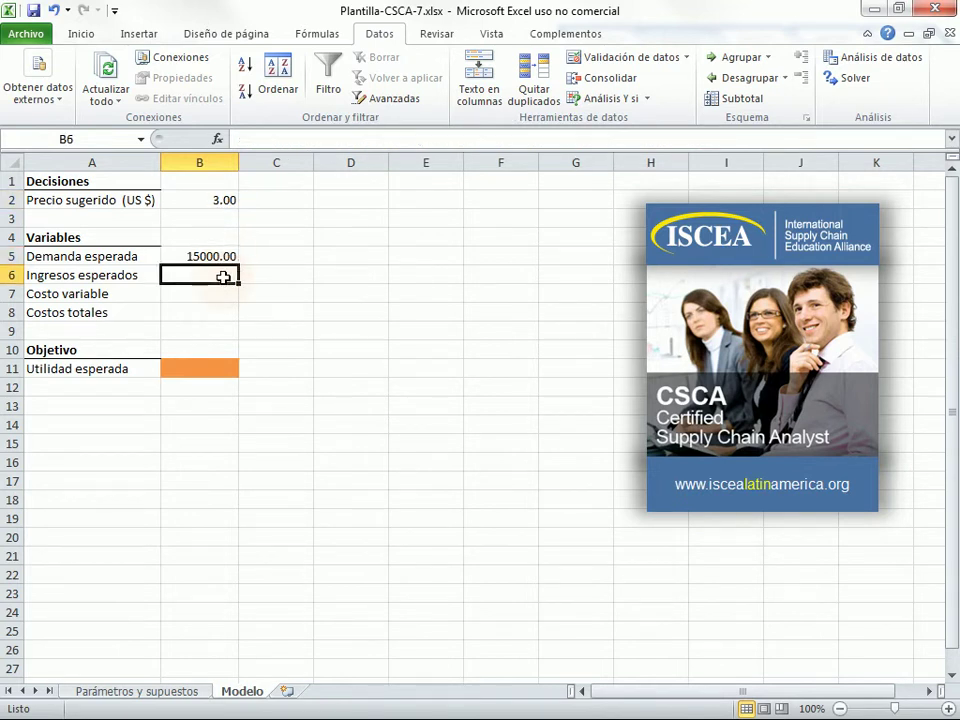
{"action": "type", "text": "="}
{"action": "left_click", "coordinate": [189, 257]}
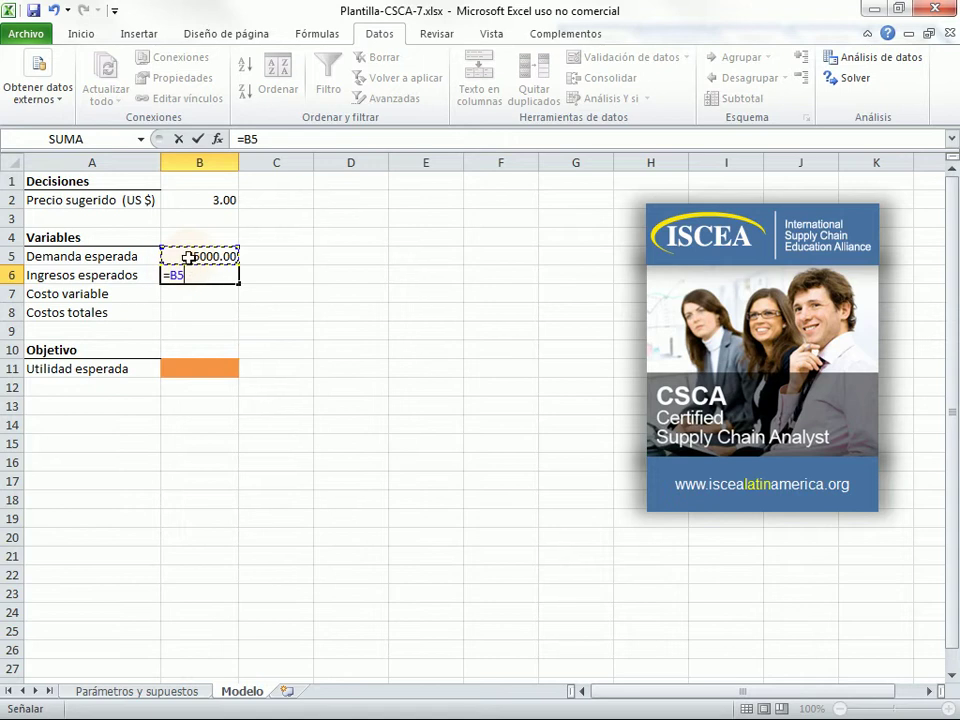
{"action": "type", "text": "*"}
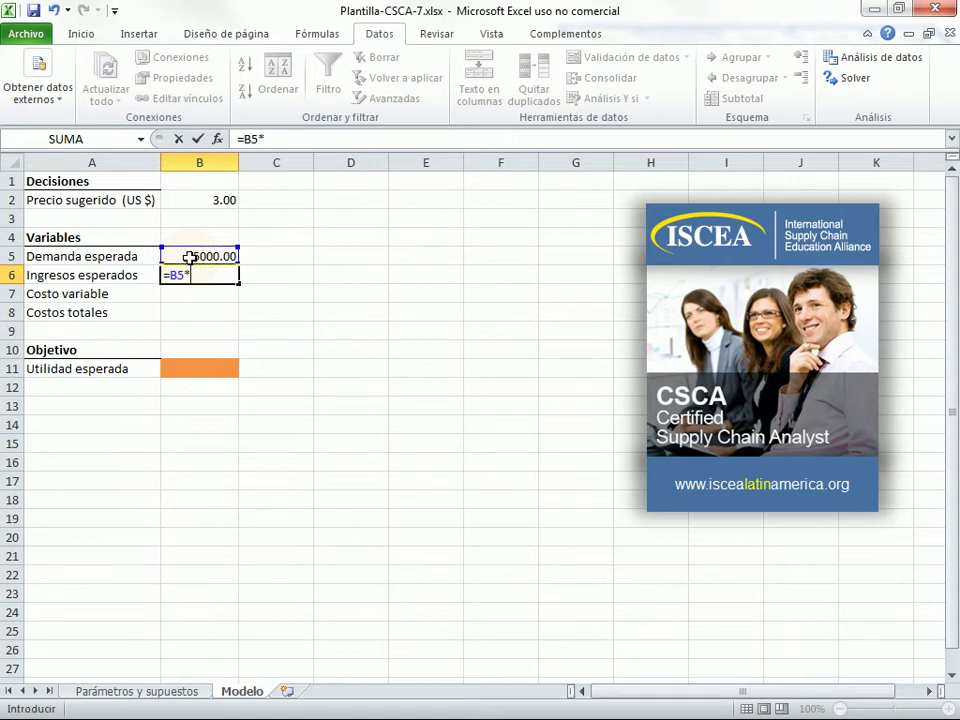
{"action": "left_click", "coordinate": [220, 203]}
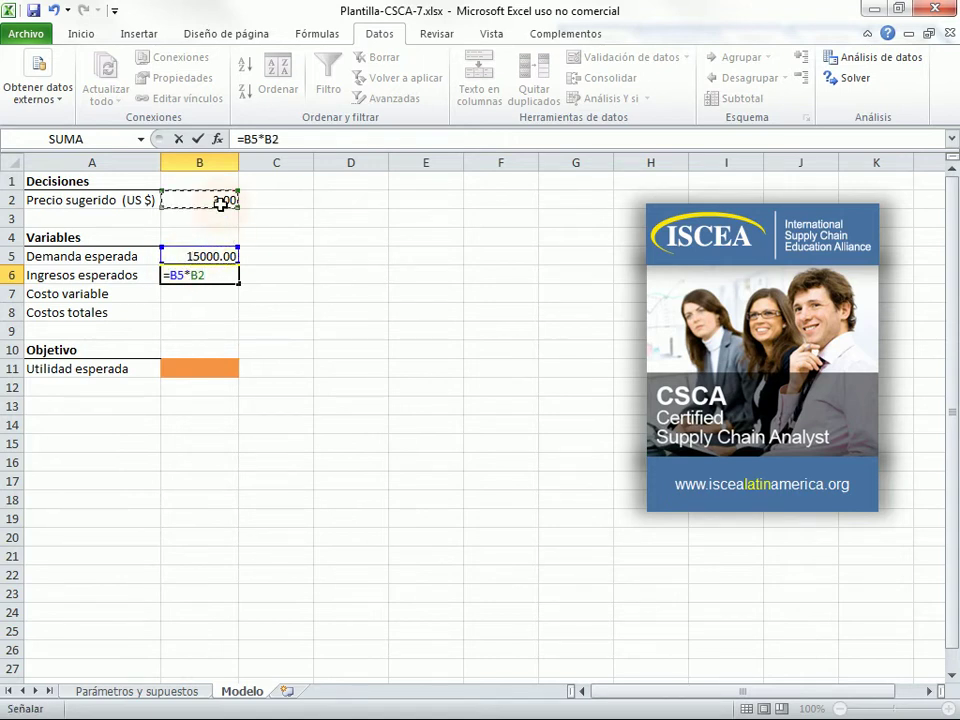
{"action": "key", "text": "Return"}
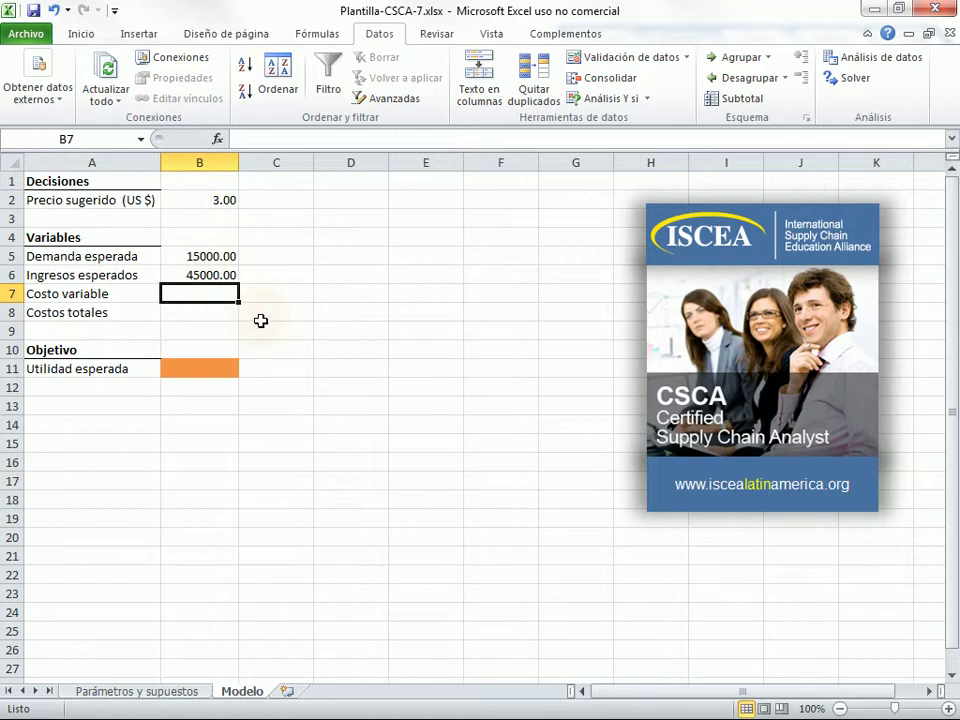
- Enter =Costo_unit_yuan*Tipo_cambio*B5 in B7 (21600.00) and begin total costs with =Costos_fijos+
{"action": "type", "text": "="}
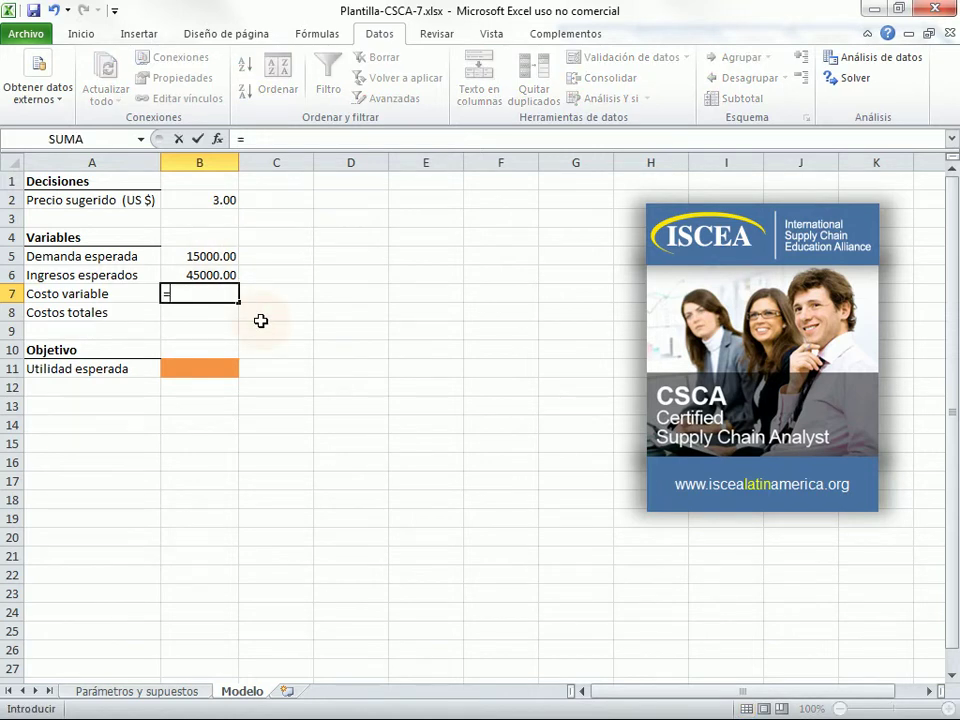
{"action": "type", "text": "Costo"}
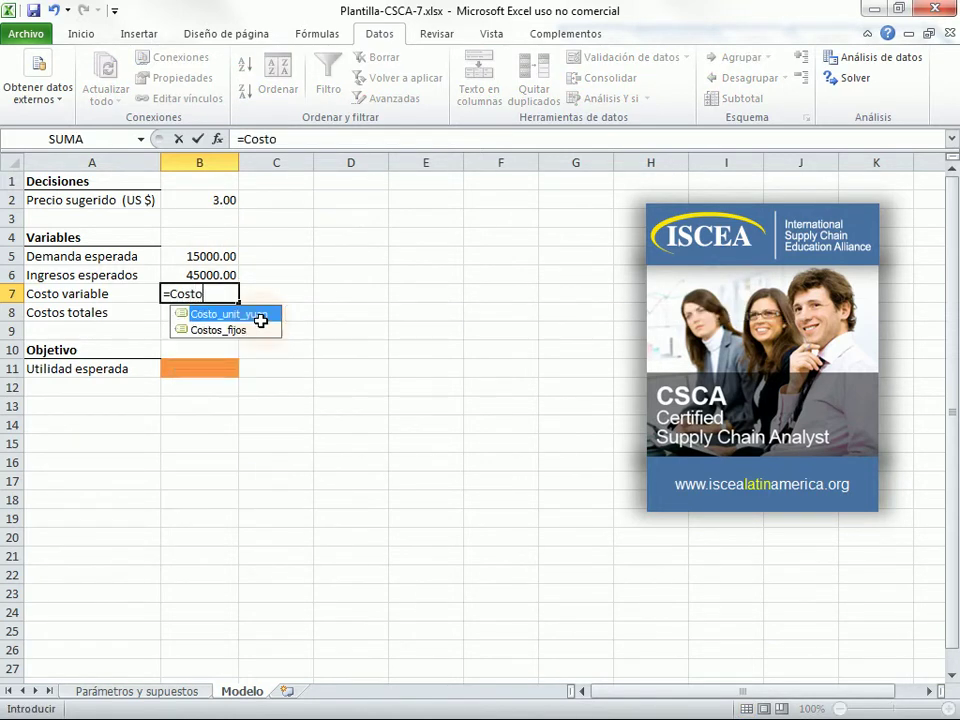
{"action": "type", "text": "_uni"}
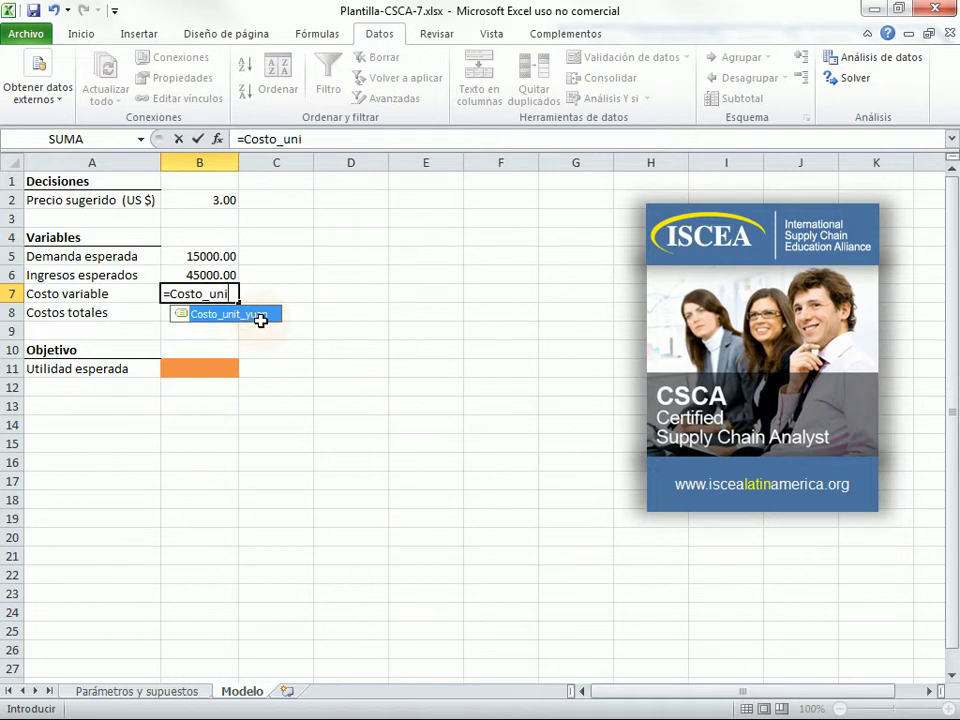
{"action": "type", "text": "t"}
{"action": "double_click", "coordinate": [260, 318]}
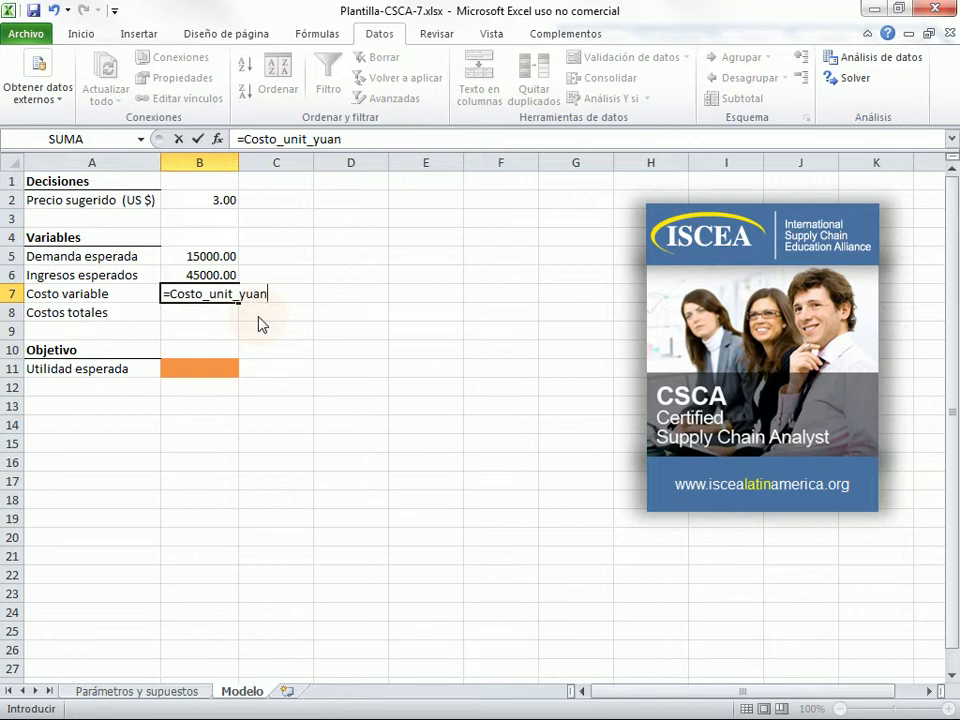
{"action": "type", "text": "Tipo_"}
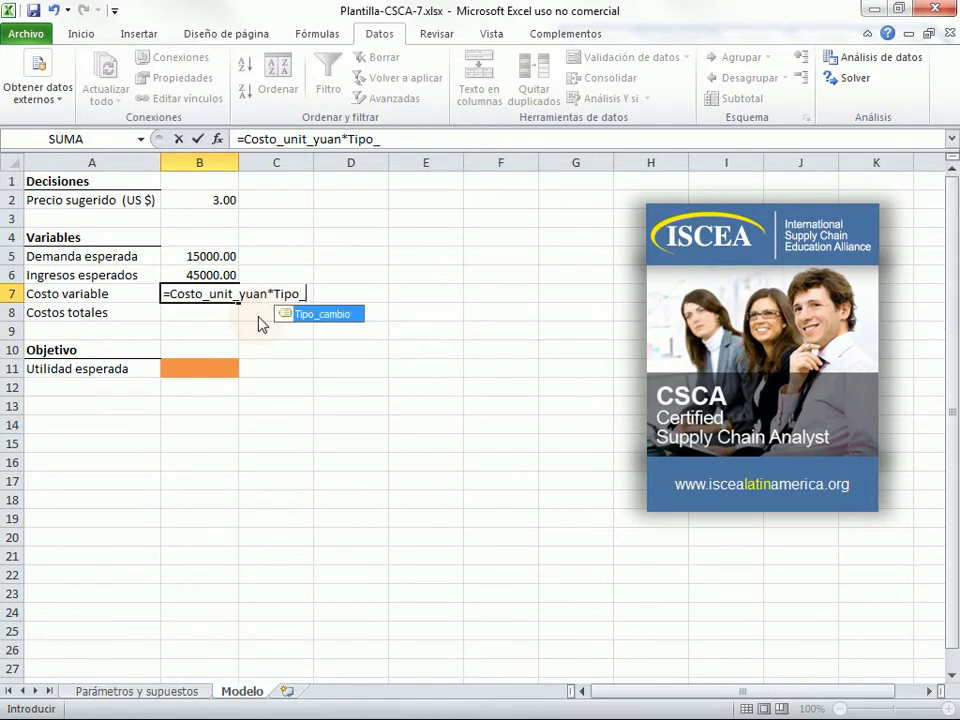
{"action": "type", "text": "cambio"}
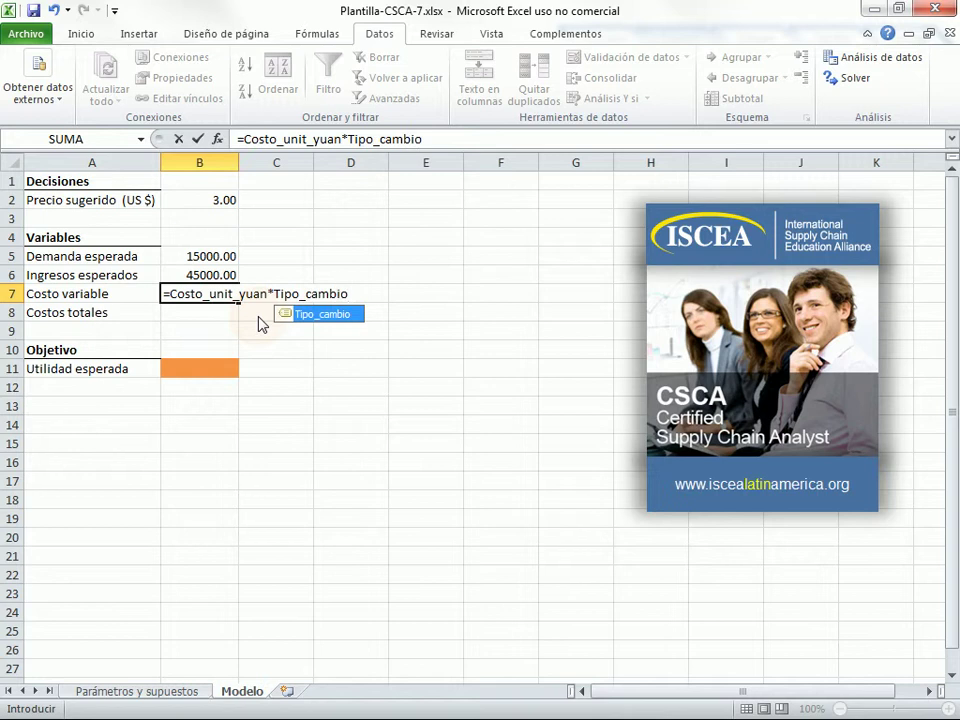
{"action": "type", "text": "*"}
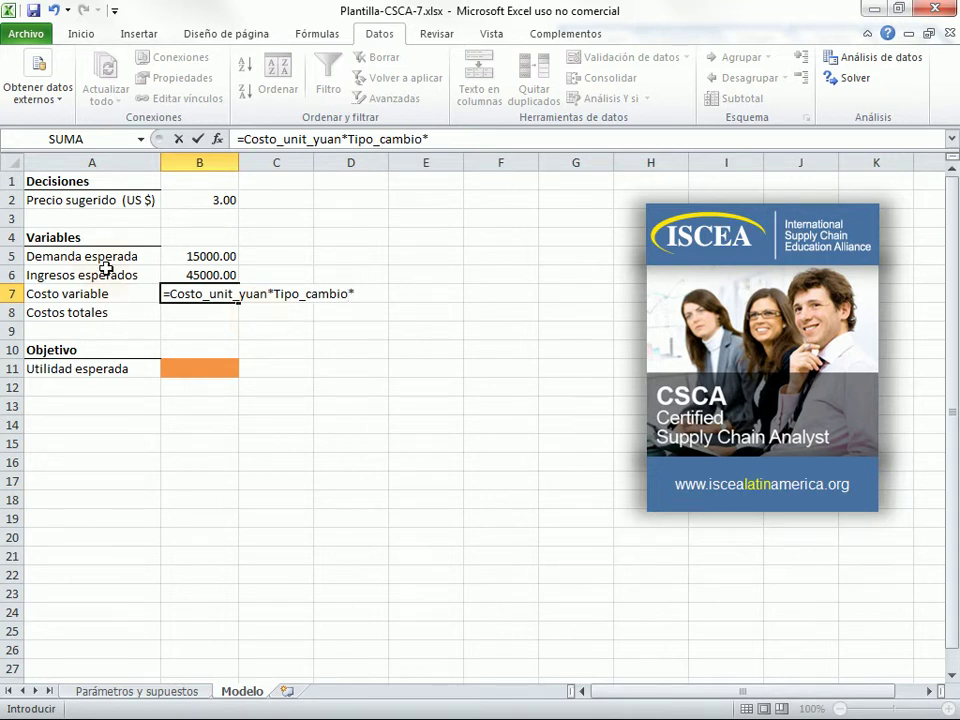
{"action": "left_click", "coordinate": [193, 256]}
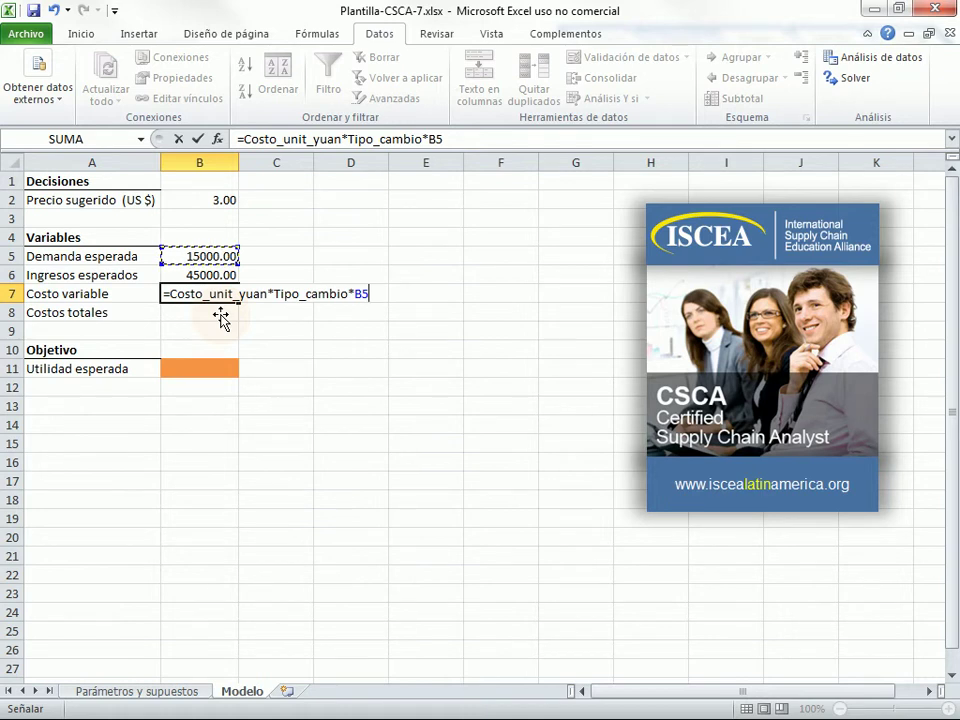
{"action": "key", "text": "Return"}
{"action": "type", "text": "="}
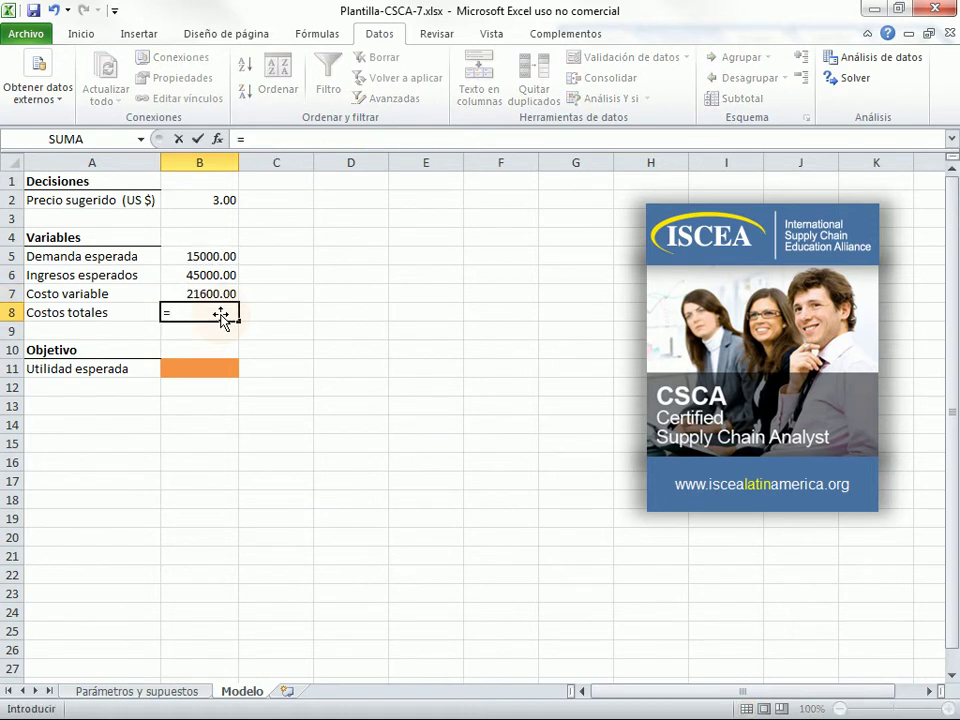
{"action": "type", "text": "Costos"}
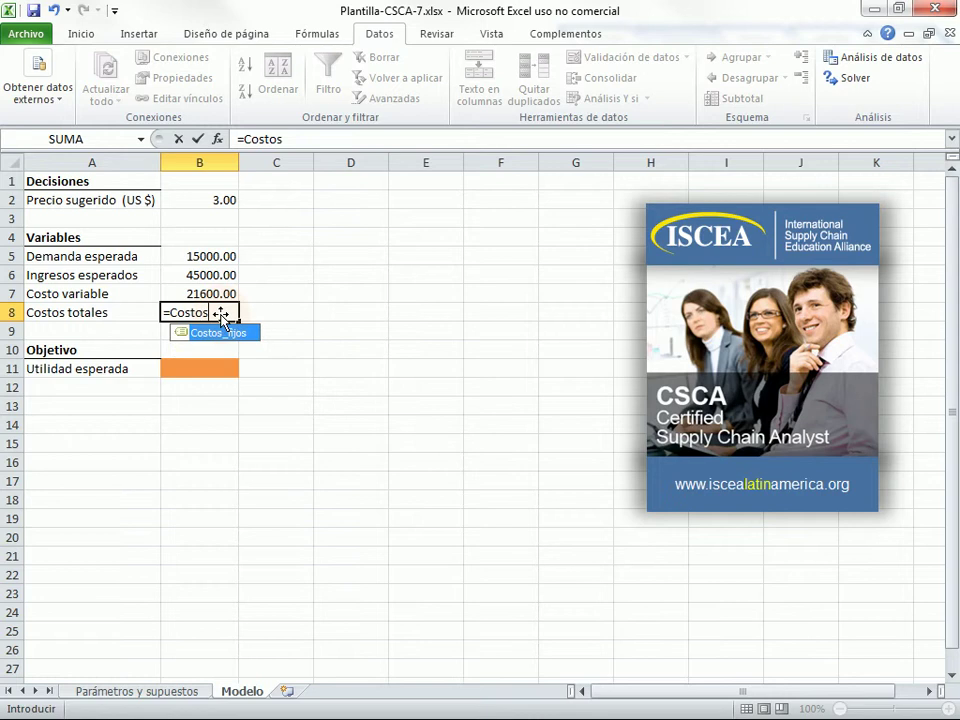
{"action": "type", "text": "_fijo"}
{"action": "type", "text": "s"}
{"action": "type", "text": "+"}
- Finish B8 as =Costos_fijos+B7 (31600.00) and set B11 to =B6-B8, giving 13400.00
{"action": "left_click", "coordinate": [205, 293]}
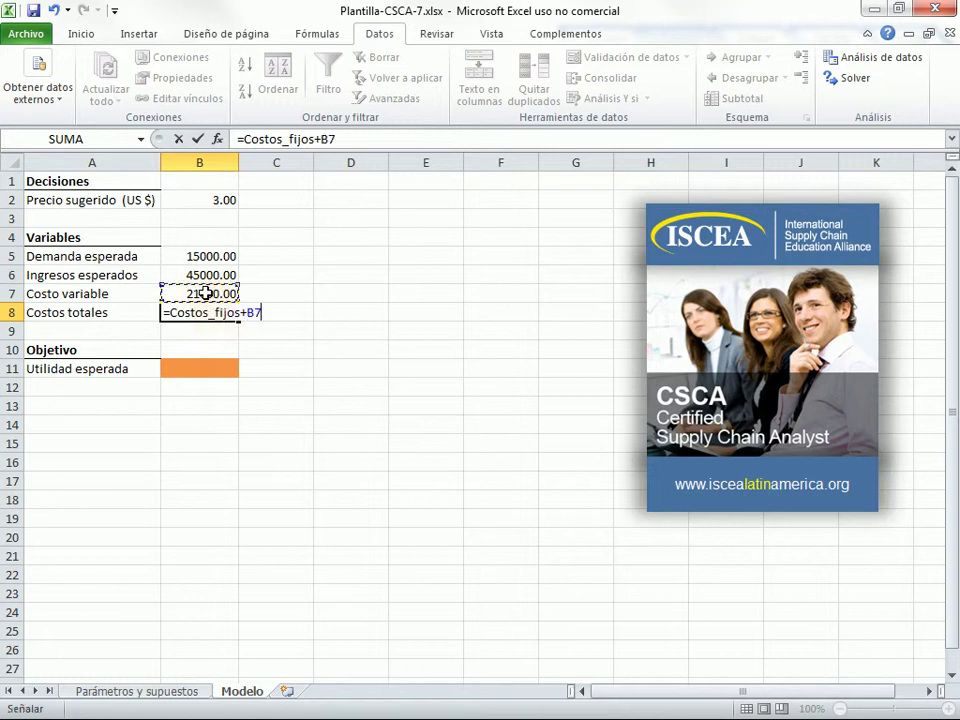
{"action": "key", "text": "Return"}
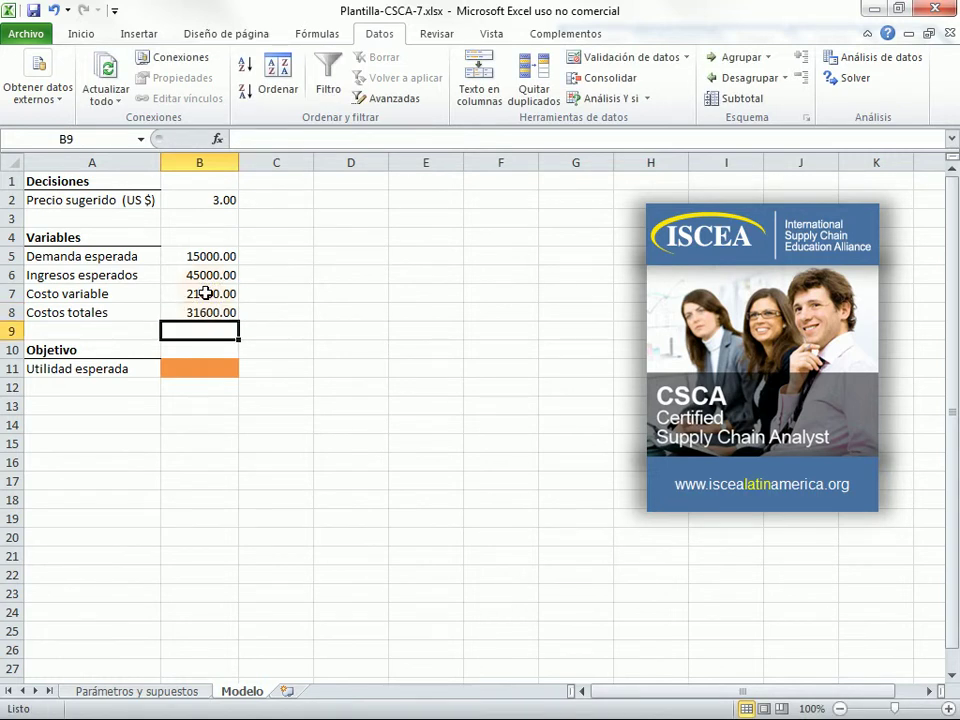
{"action": "left_click", "coordinate": [214, 370]}
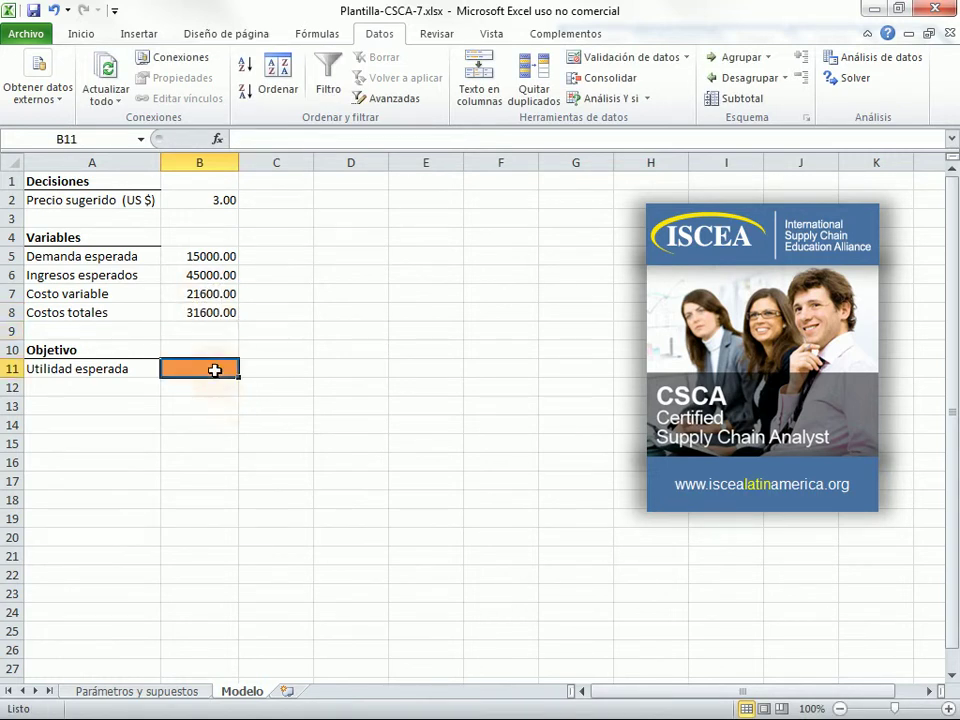
{"action": "type", "text": "="}
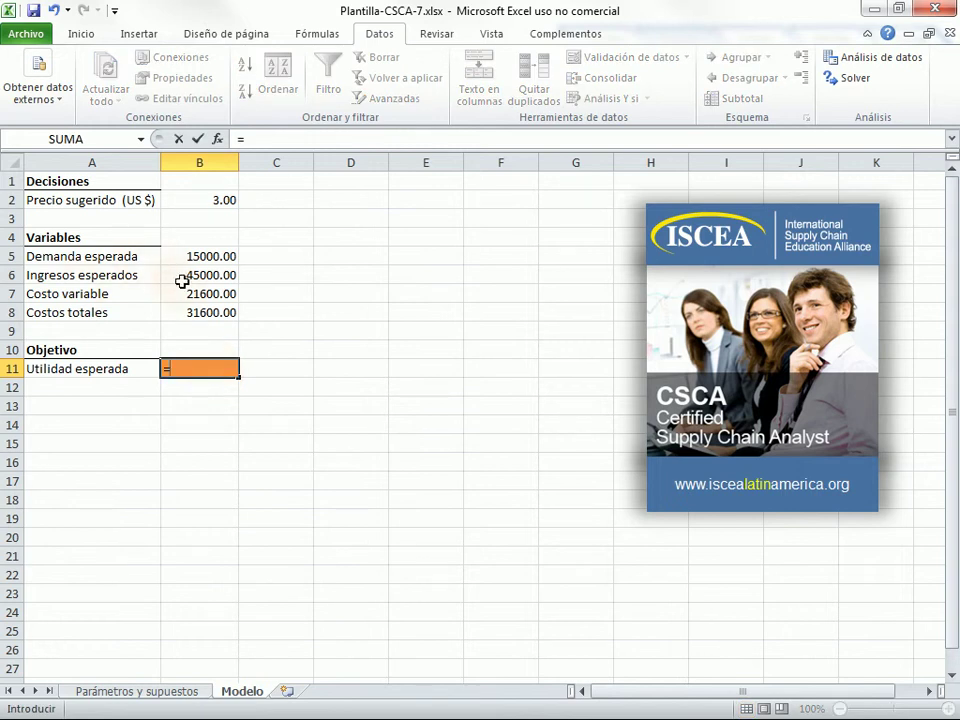
{"action": "left_click", "coordinate": [184, 283]}
{"action": "type", "text": "-"}
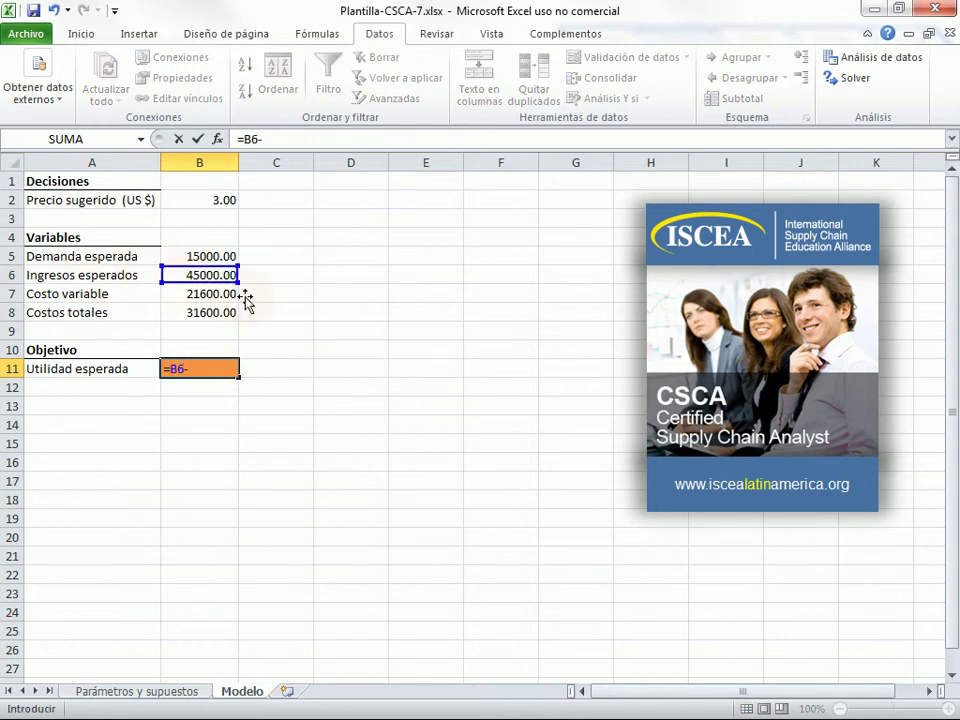
{"action": "left_click", "coordinate": [215, 314]}
{"action": "key", "text": "Return"}
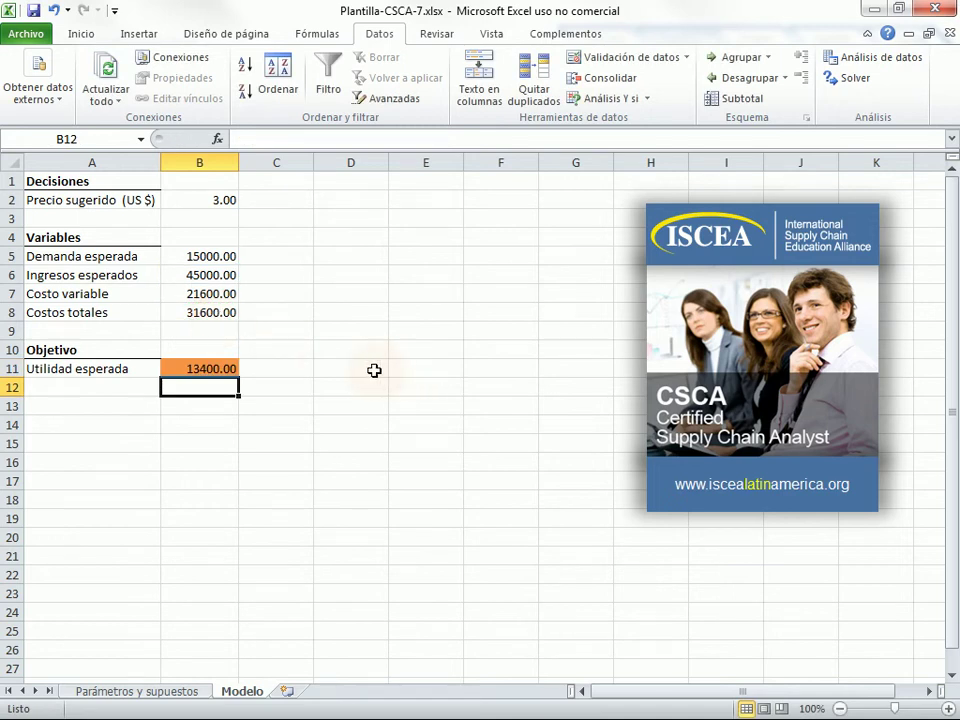
{"action": "left_click", "coordinate": [274, 312]}
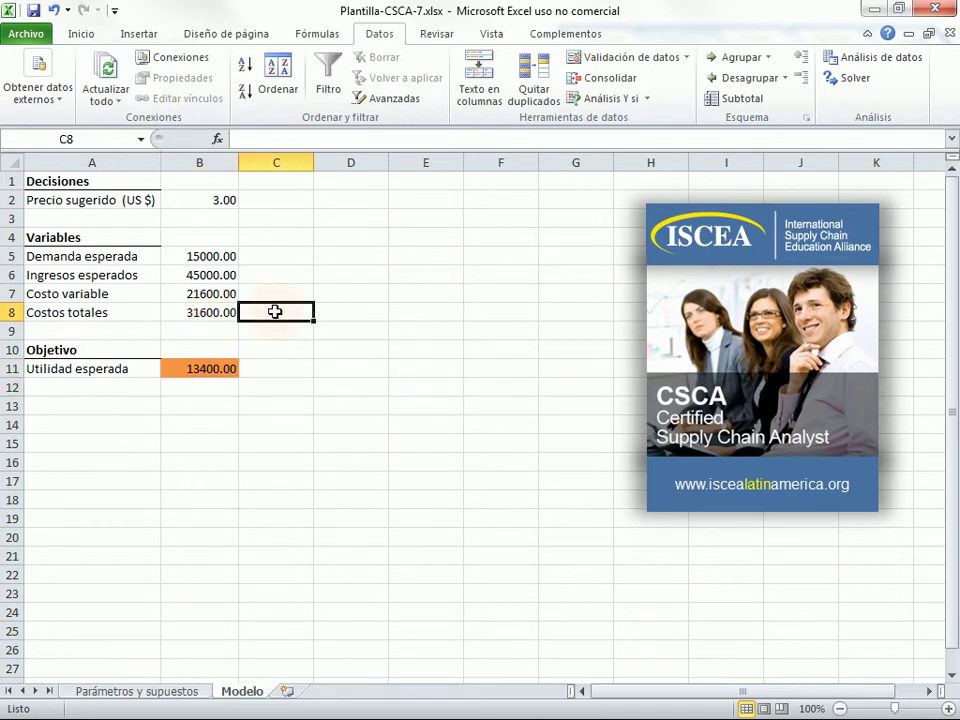
{"action": "left_click", "coordinate": [214, 370]}
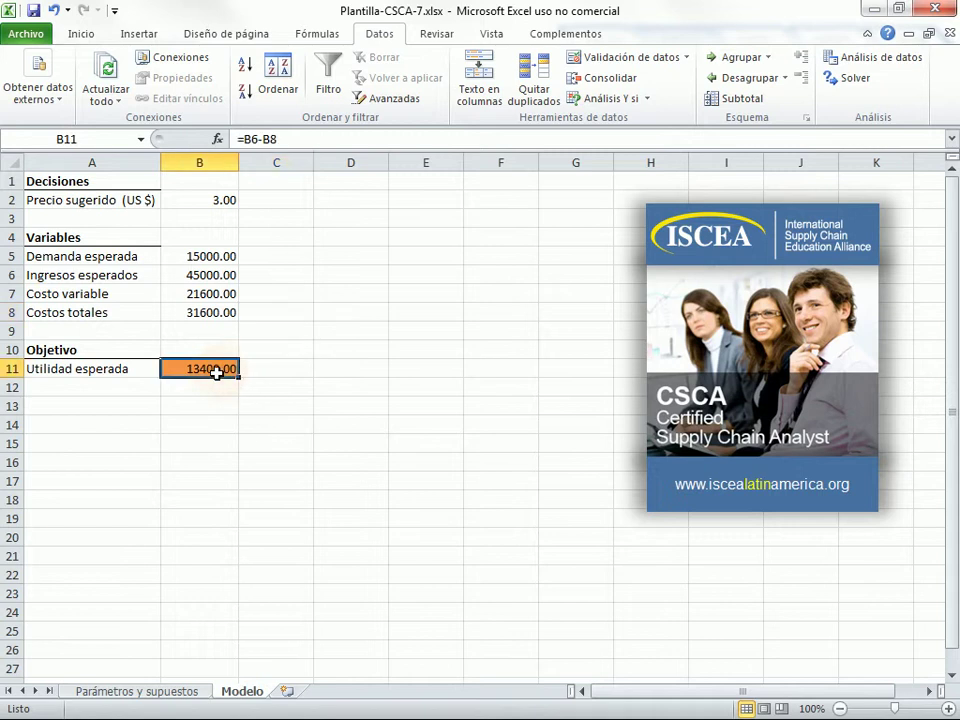
{"action": "left_click", "coordinate": [216, 312]}
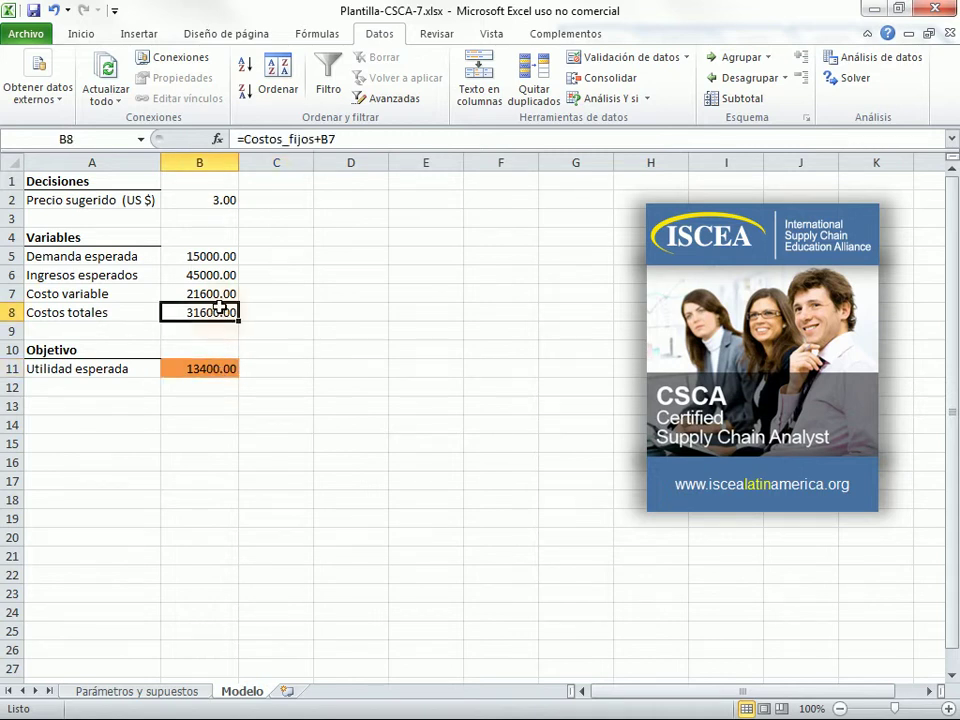
{"action": "left_click", "coordinate": [219, 293]}
{"action": "left_click", "coordinate": [221, 256]}
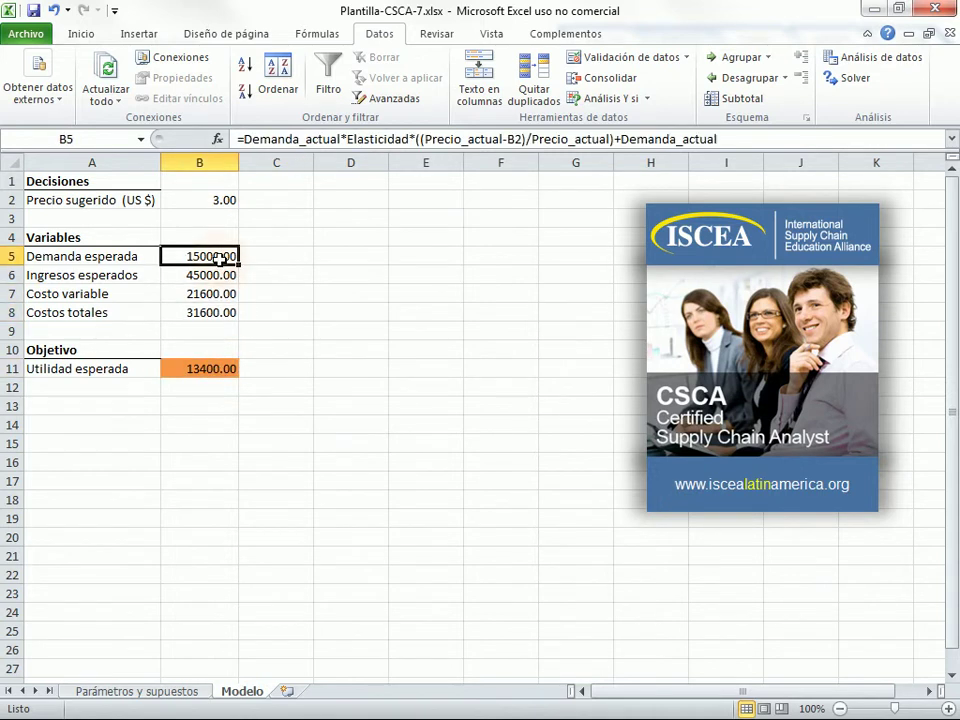
{"action": "left_click", "coordinate": [217, 201]}
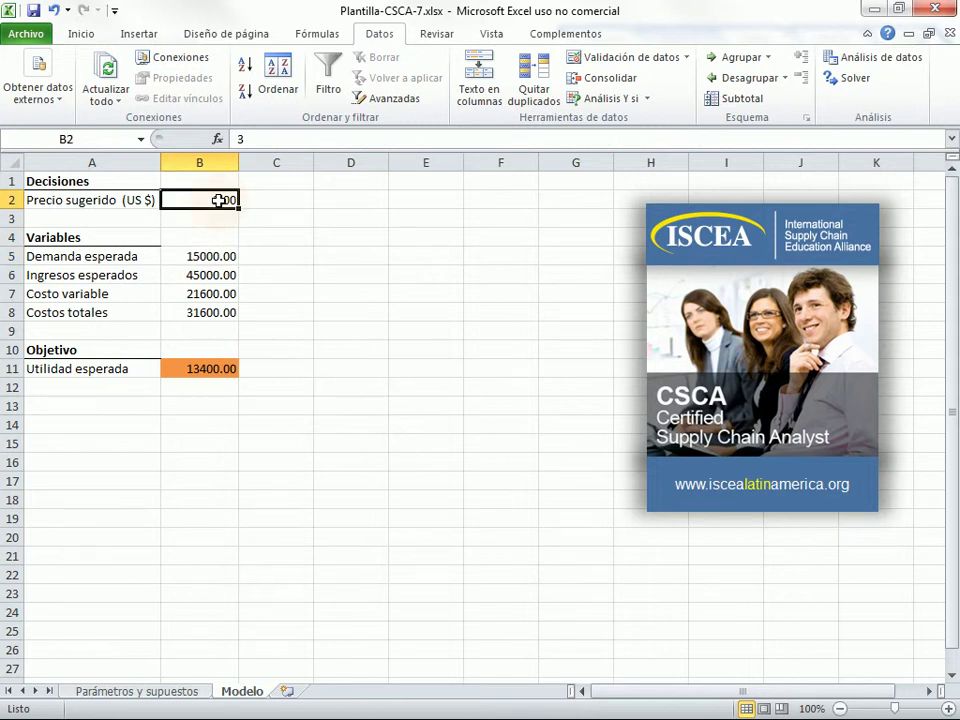
{"action": "left_click", "coordinate": [216, 258]}
{"action": "left_click", "coordinate": [218, 275]}
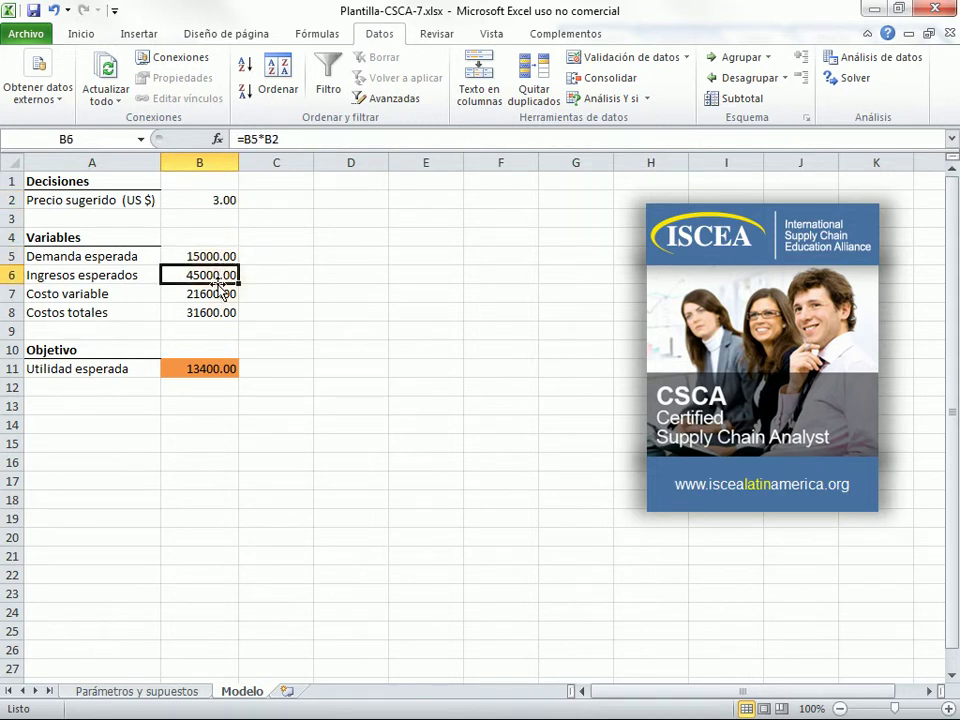
{"action": "left_click", "coordinate": [215, 368]}
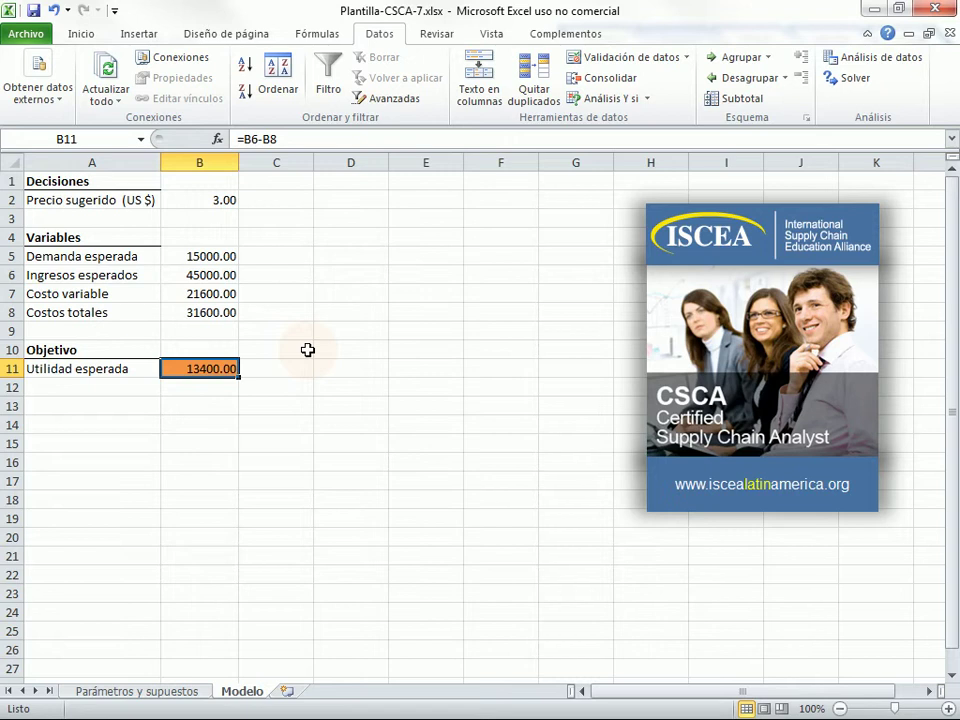
{"action": "left_click", "coordinate": [308, 350]}
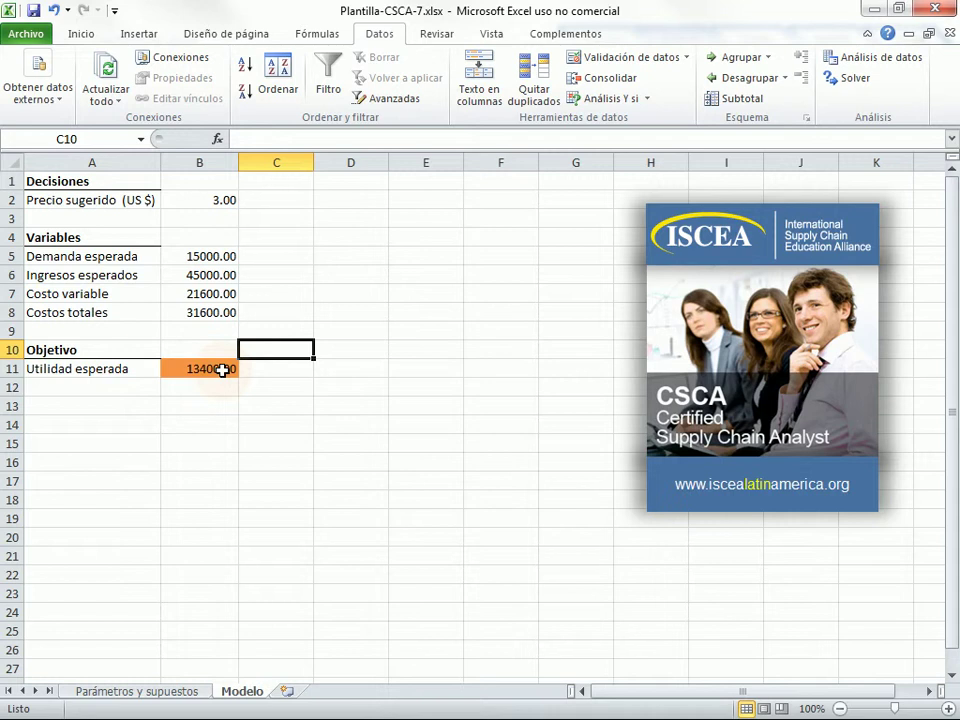
{"action": "left_click", "coordinate": [207, 199]}
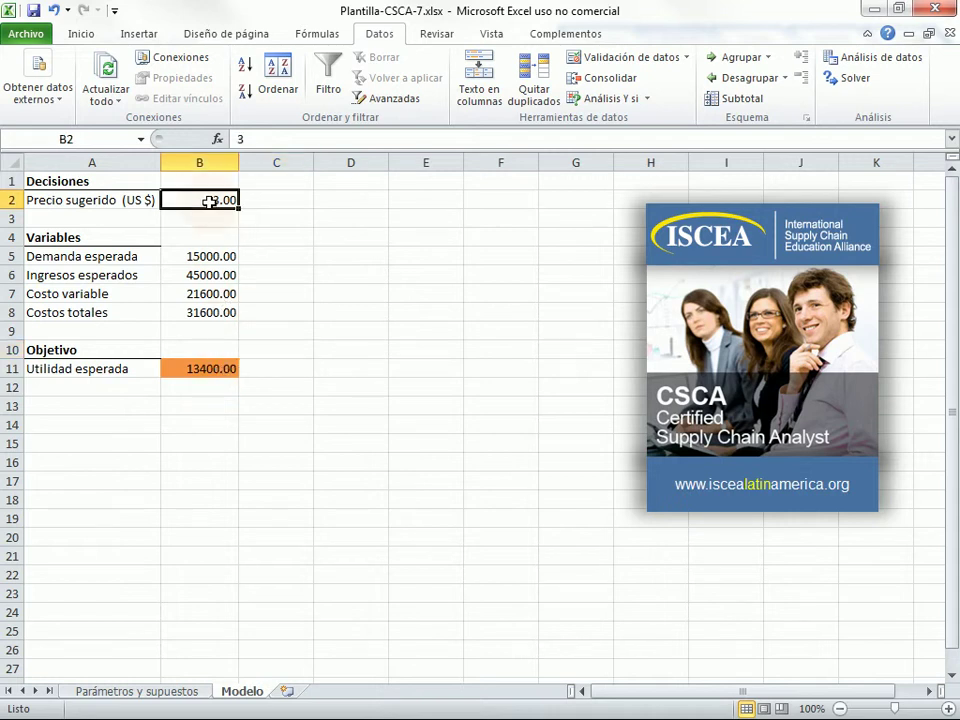
{"action": "left_click", "coordinate": [217, 371]}
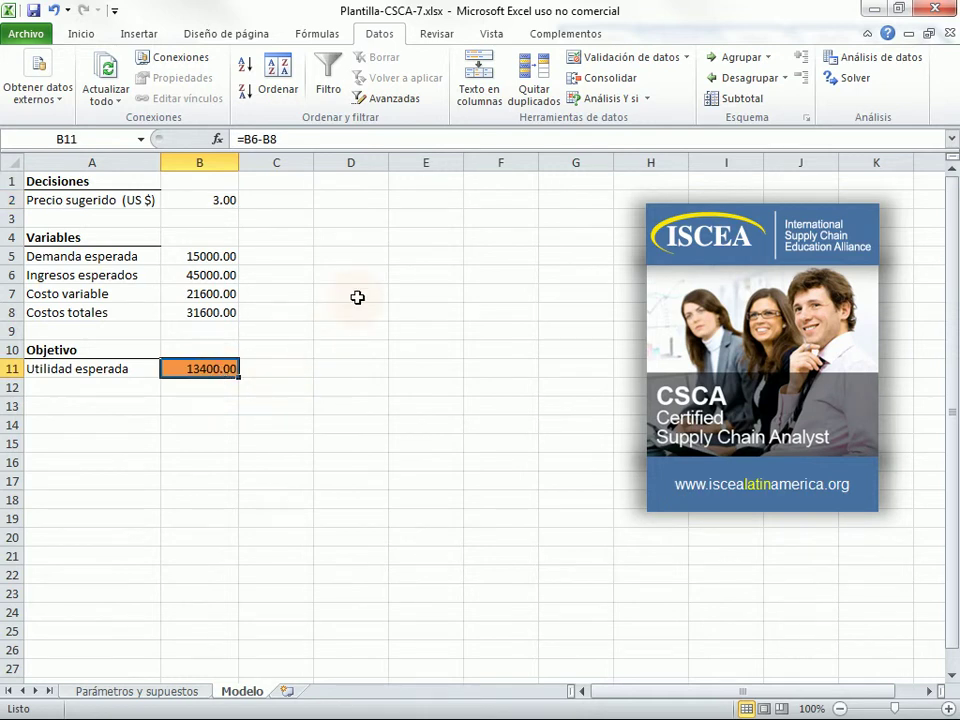
{"action": "left_click", "coordinate": [228, 38]}
{"action": "left_click", "coordinate": [301, 40]}
{"action": "left_click", "coordinate": [378, 38]}
- Set up Goal Seek to bring B11 to 15990 by changing $B$2
{"action": "left_click", "coordinate": [647, 104]}
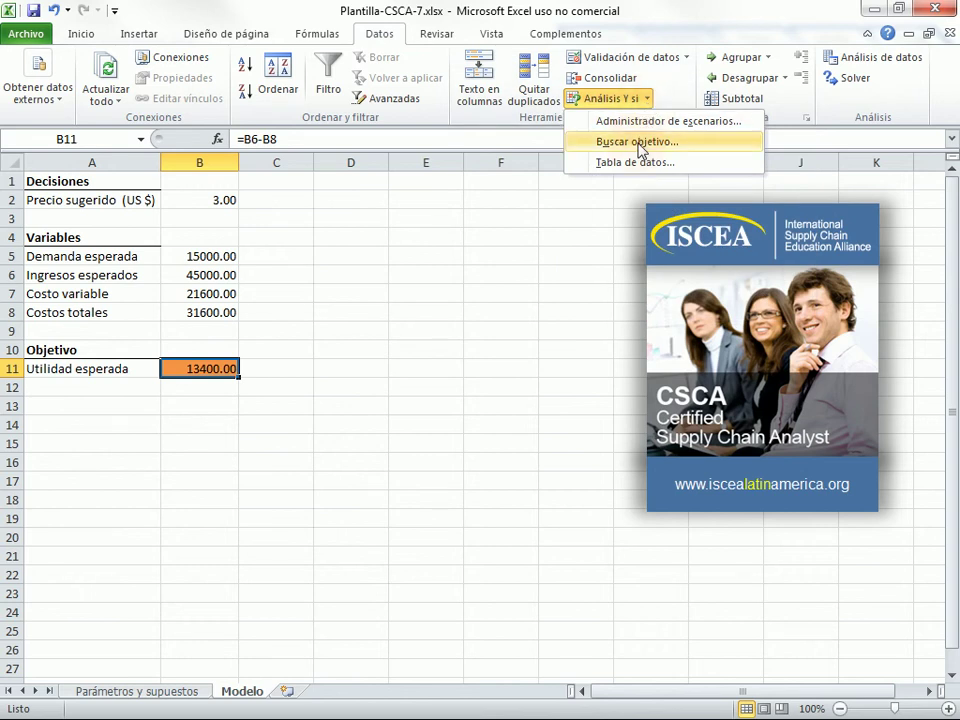
{"action": "left_click", "coordinate": [639, 146]}
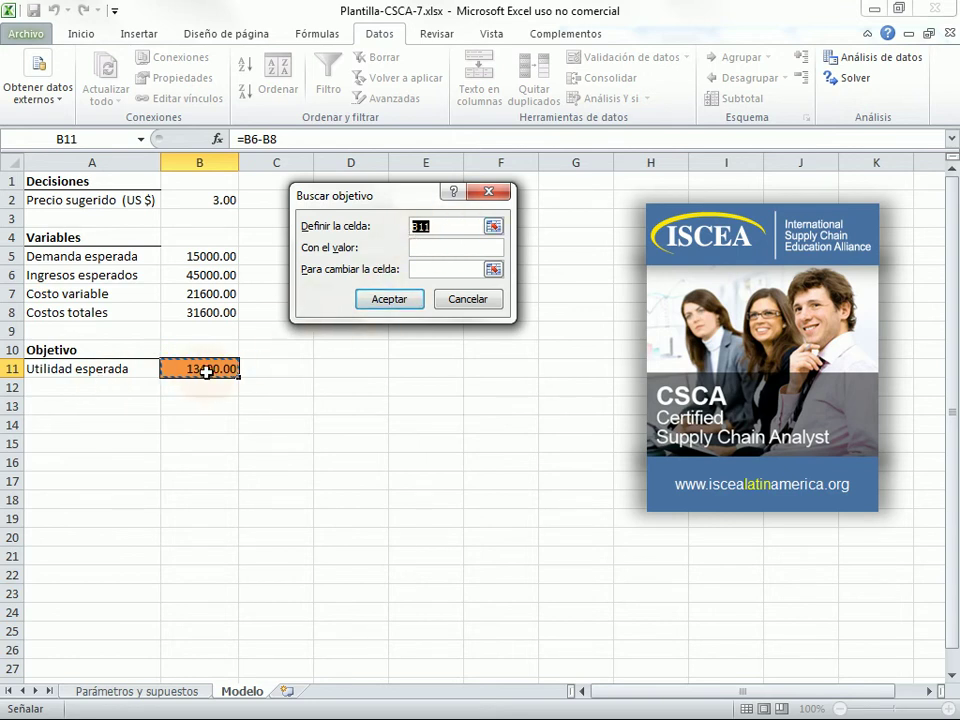
{"action": "left_click", "coordinate": [445, 244]}
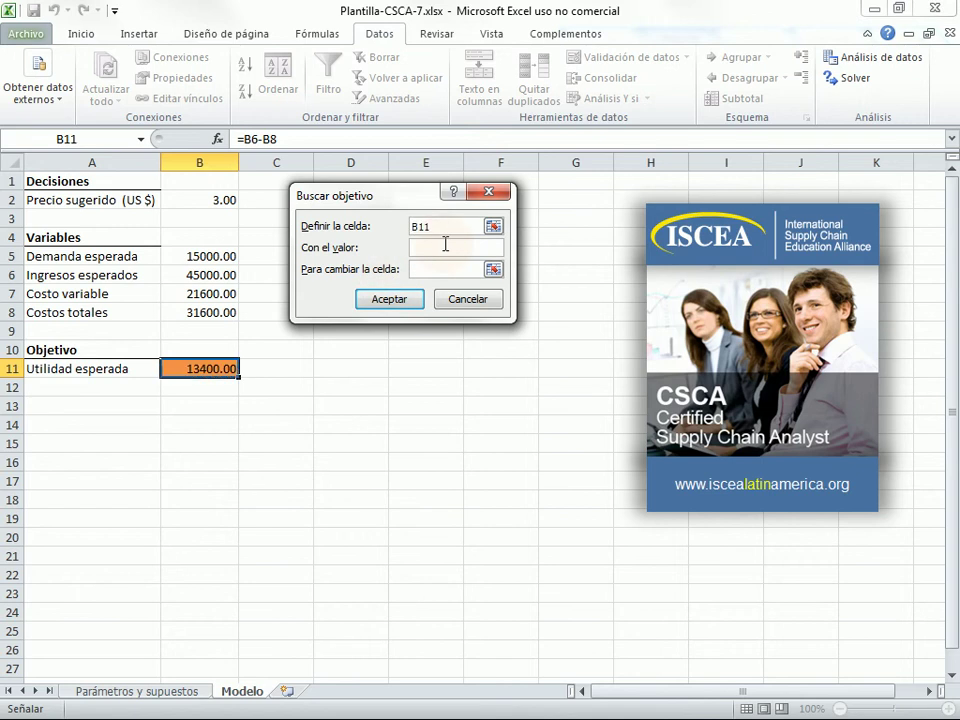
{"action": "type", "text": "15990"}
{"action": "left_click", "coordinate": [493, 269]}
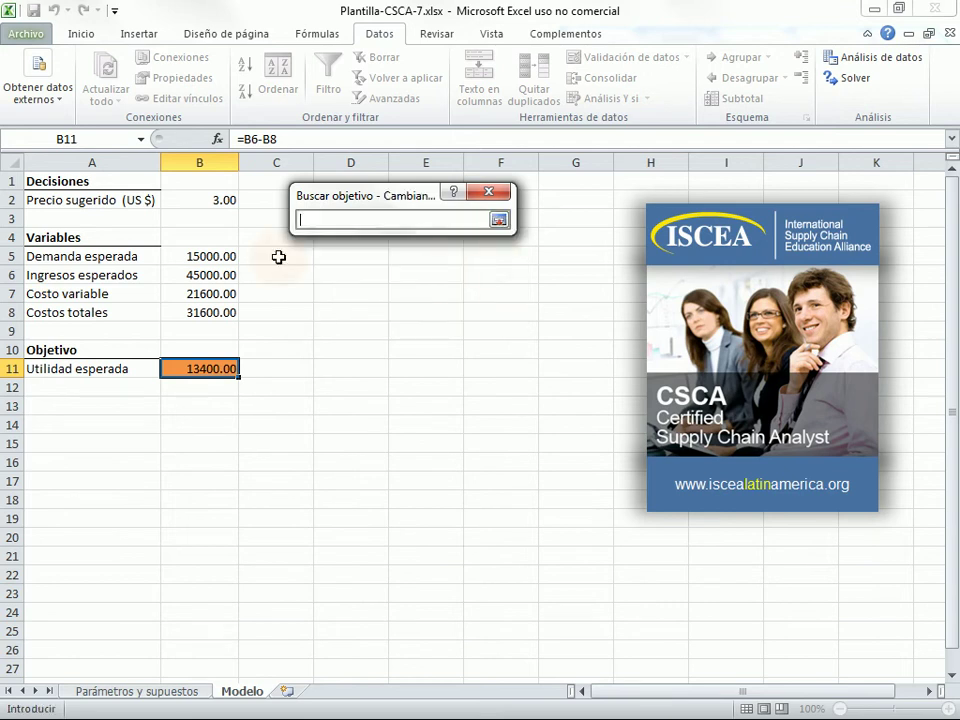
{"action": "left_click", "coordinate": [222, 199]}
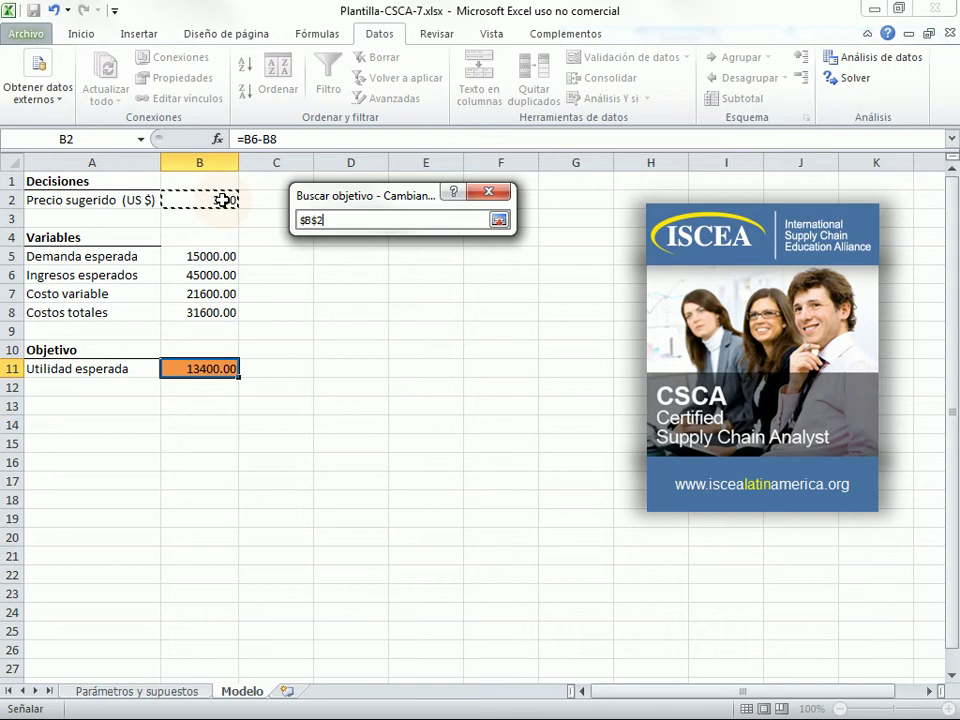
{"action": "key", "text": "Return"}
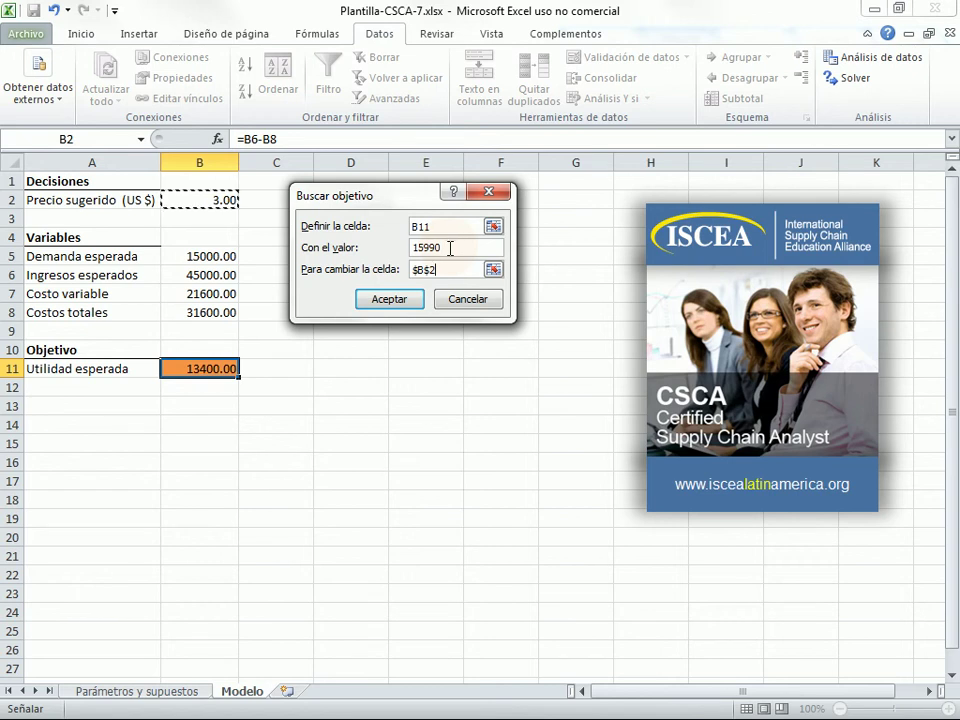
- Run the goal seek and accept the solution: price 3.70, expected profit 15990.00
{"action": "left_click", "coordinate": [393, 302]}
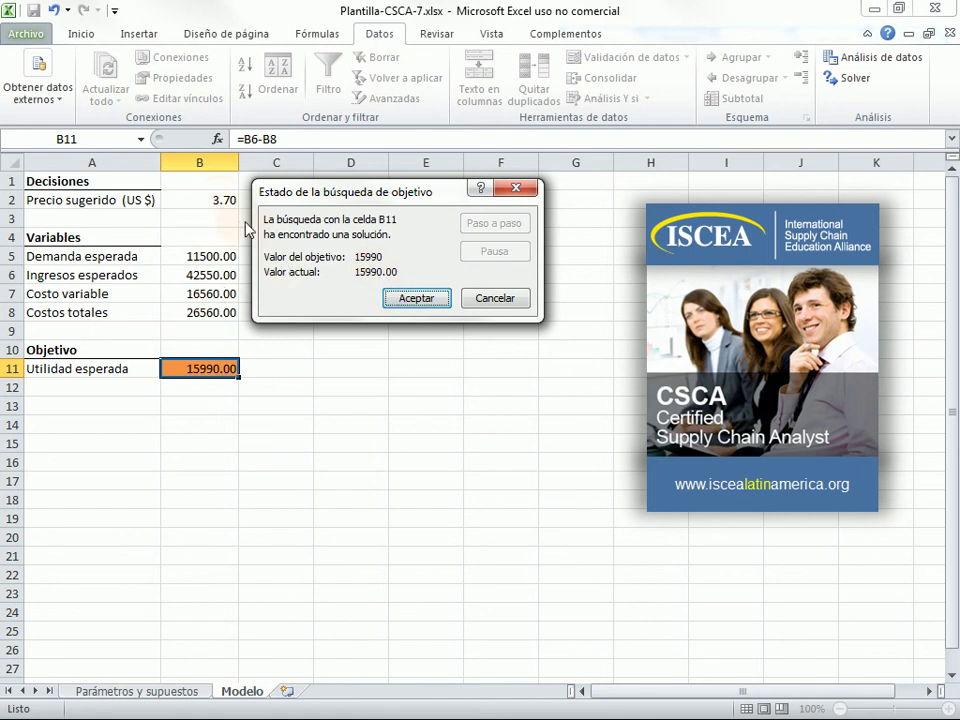
{"action": "left_click", "coordinate": [427, 308]}
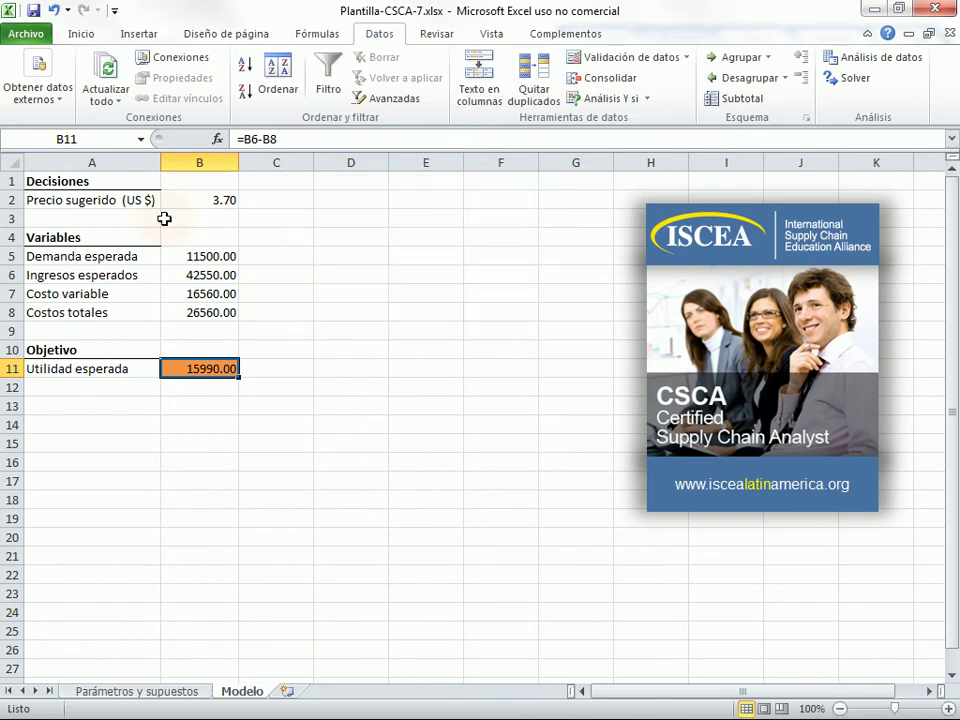